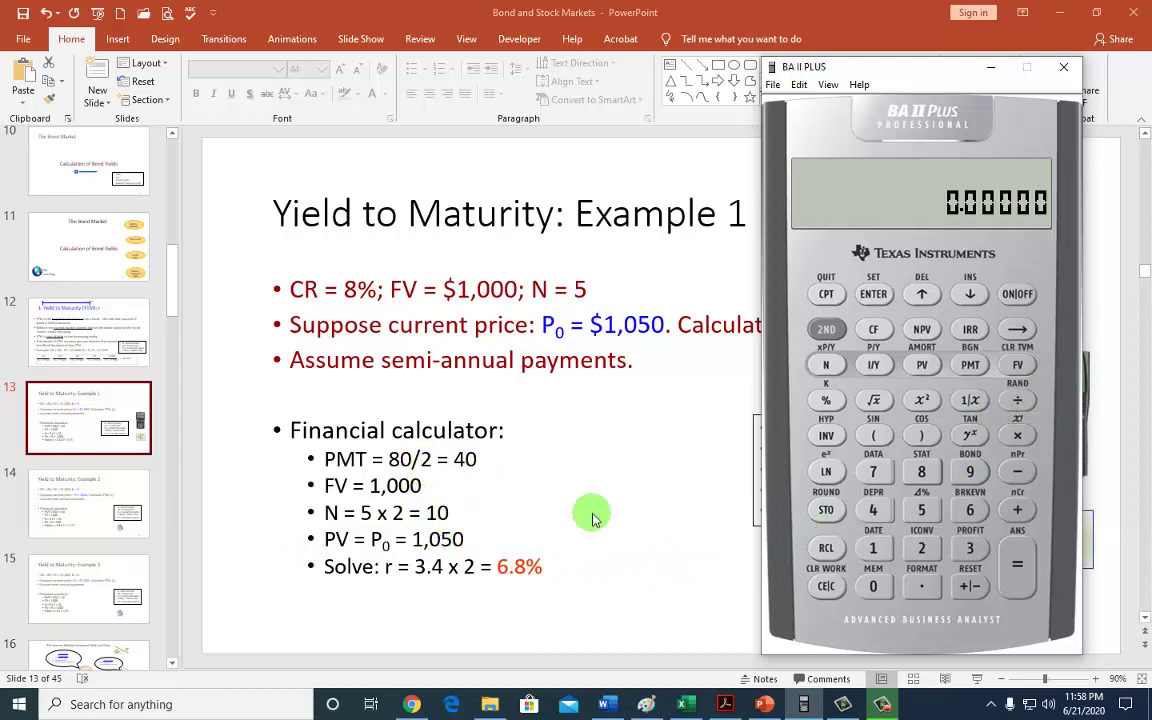
- Store 40 as PMT and 1,000 as FV on the BA II Plus
{"action": "left_click", "coordinate": [873, 510]}
{"action": "left_click", "coordinate": [877, 588]}
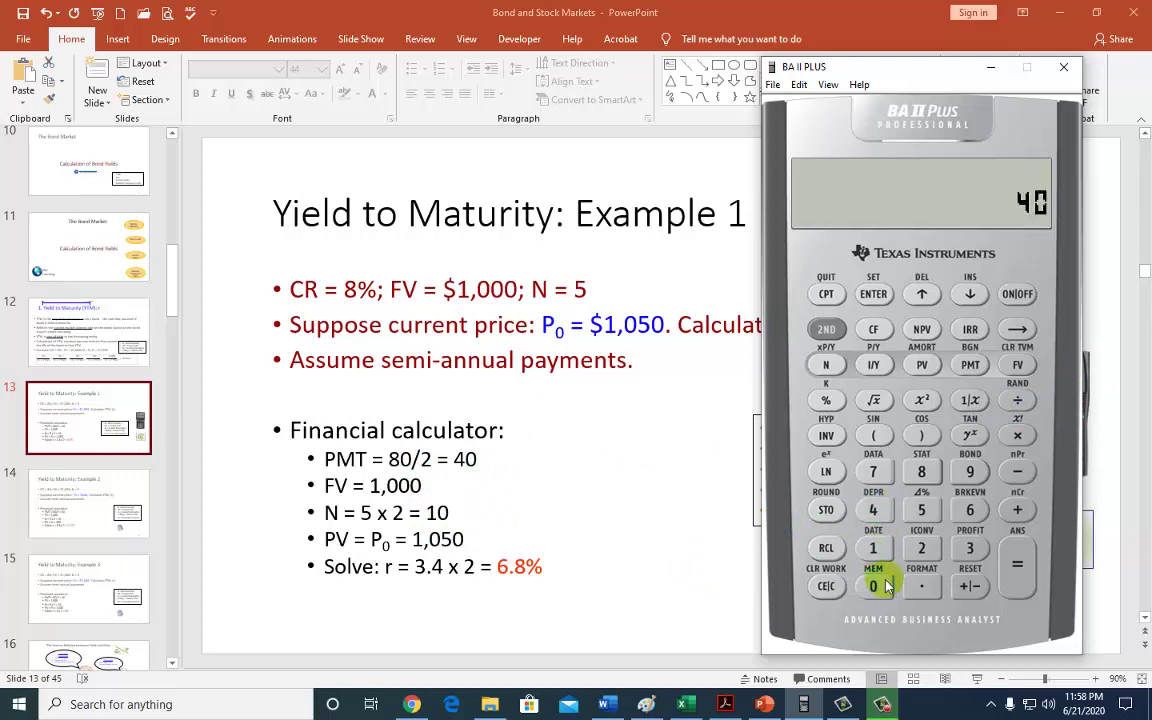
{"action": "left_click", "coordinate": [970, 366]}
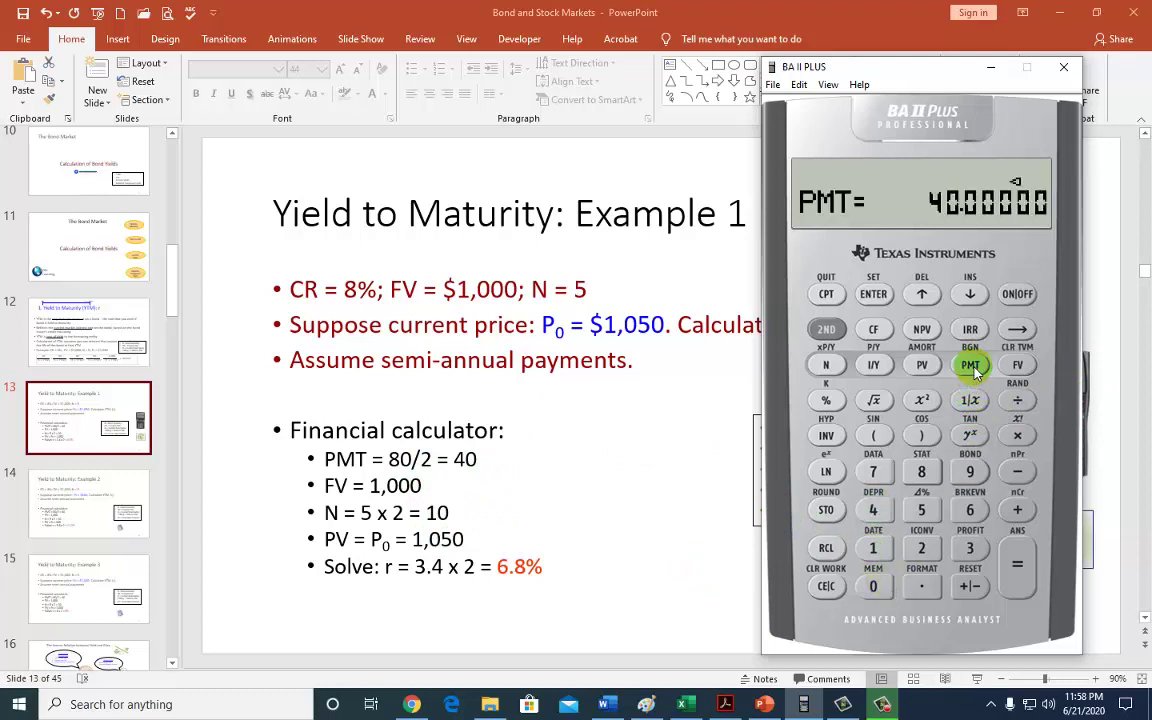
{"action": "left_click", "coordinate": [873, 548]}
{"action": "left_click", "coordinate": [873, 587]}
{"action": "left_click", "coordinate": [873, 587]}
{"action": "left_click", "coordinate": [873, 587]}
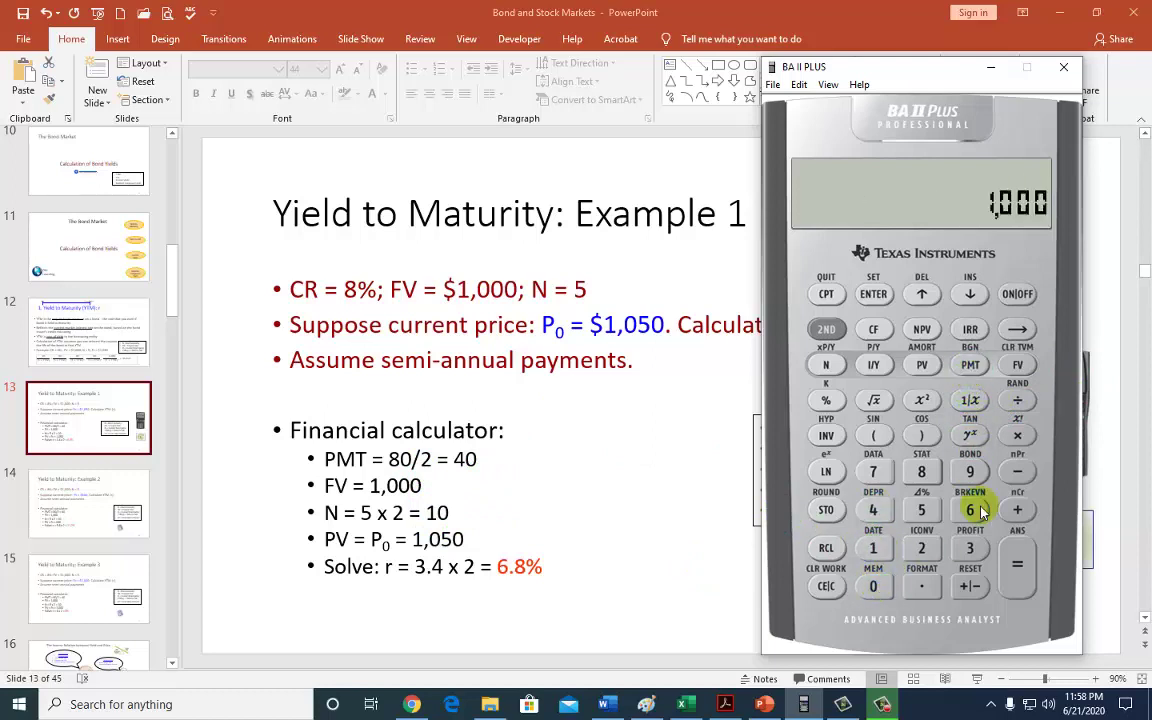
{"action": "left_click", "coordinate": [1018, 366]}
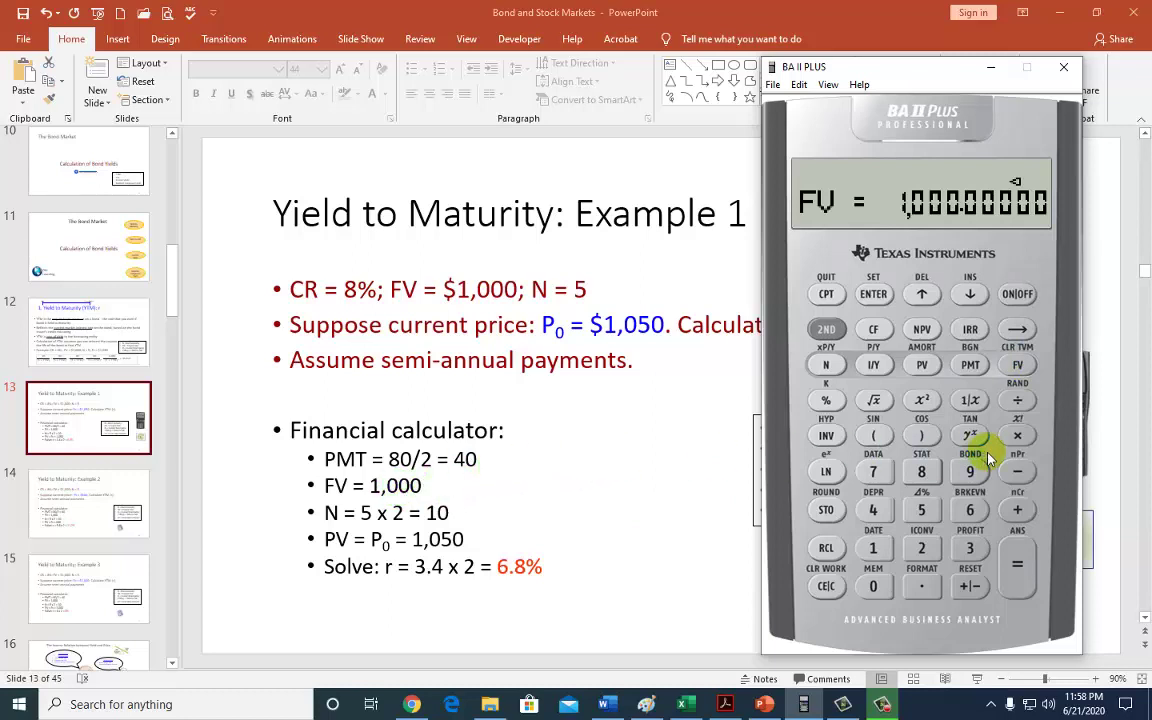
- Store 10 as N and −1,050 as PV for the semi-annual bond
{"action": "left_click", "coordinate": [873, 550]}
{"action": "left_click", "coordinate": [873, 586]}
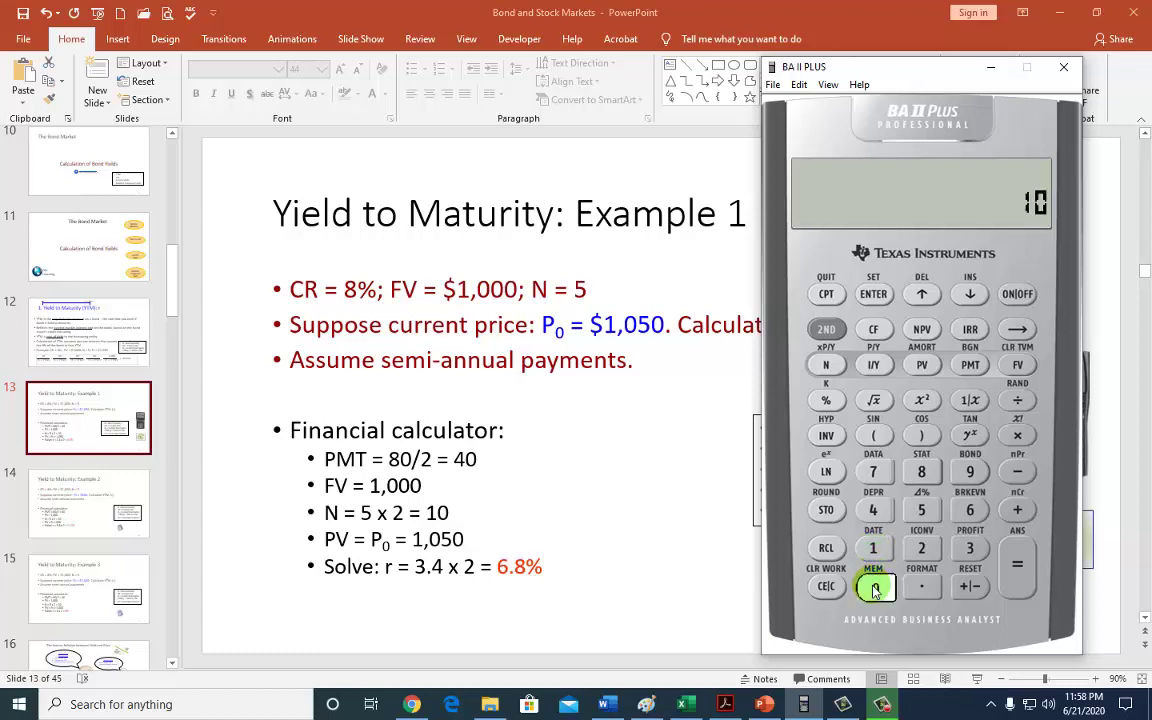
{"action": "left_click", "coordinate": [828, 366]}
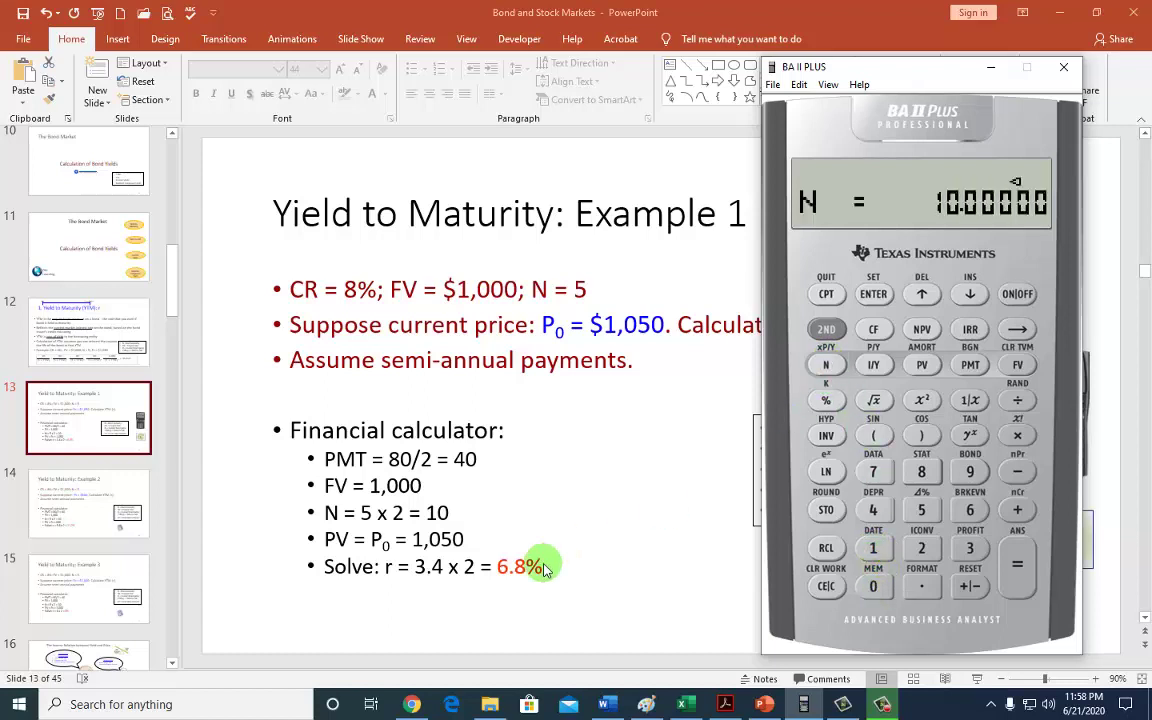
{"action": "left_click", "coordinate": [873, 549]}
{"action": "left_click", "coordinate": [873, 586]}
{"action": "left_click", "coordinate": [921, 510]}
{"action": "left_click", "coordinate": [873, 586]}
{"action": "left_click", "coordinate": [970, 586]}
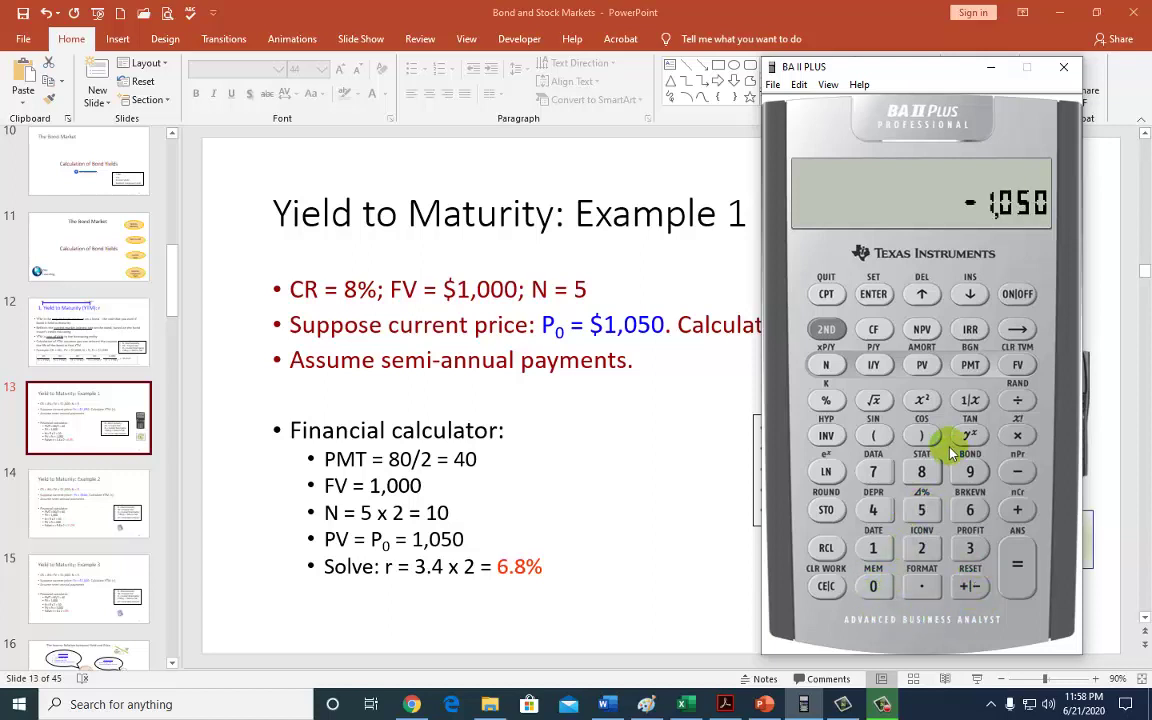
{"action": "left_click", "coordinate": [921, 366]}
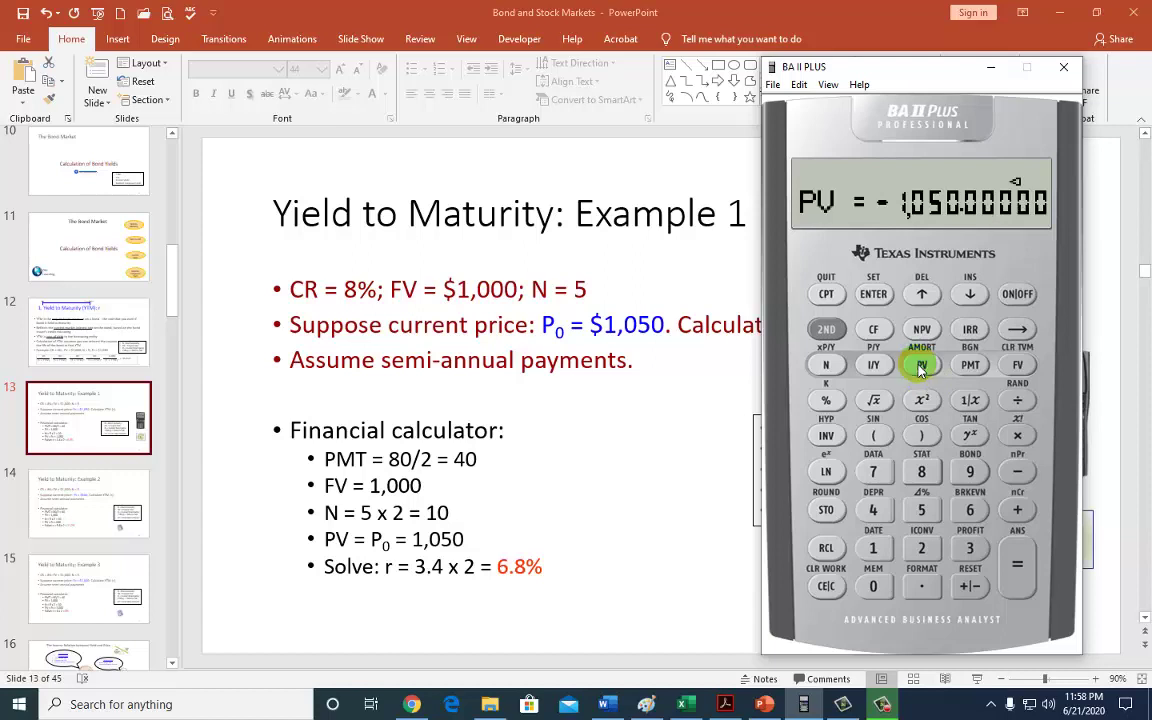
{"action": "left_click", "coordinate": [826, 294]}
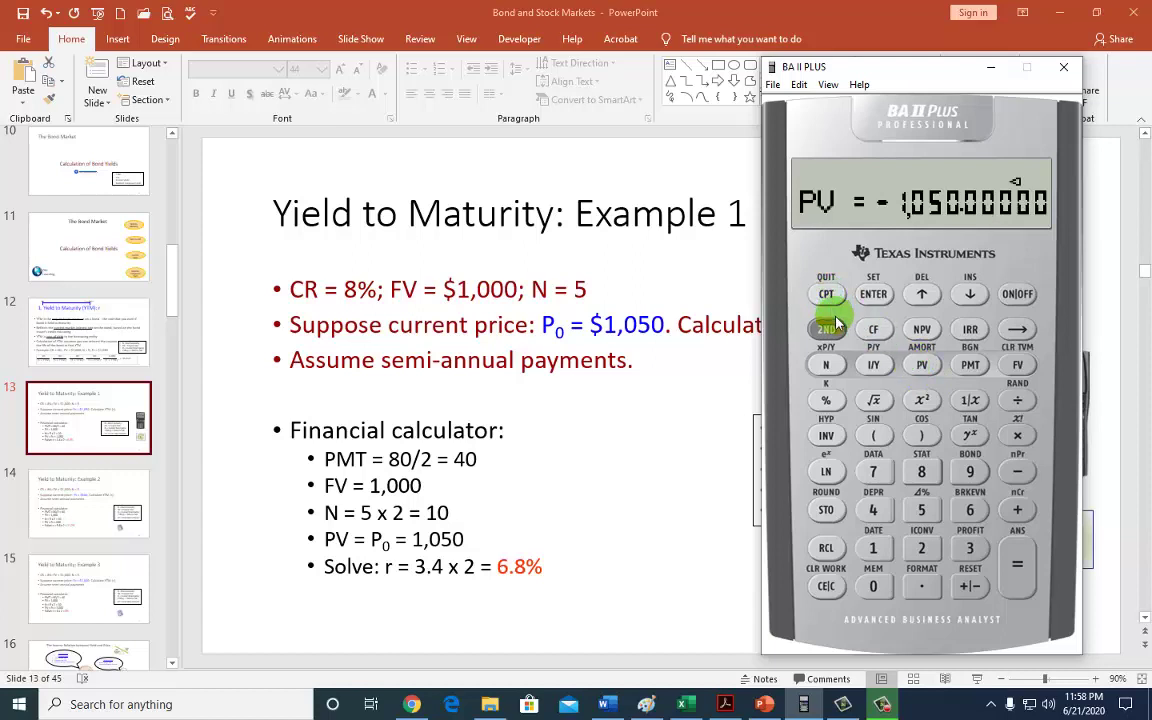
- Solve I/Y as 3.40177 per period and double it to an annual 6.80353
{"action": "left_click", "coordinate": [873, 364]}
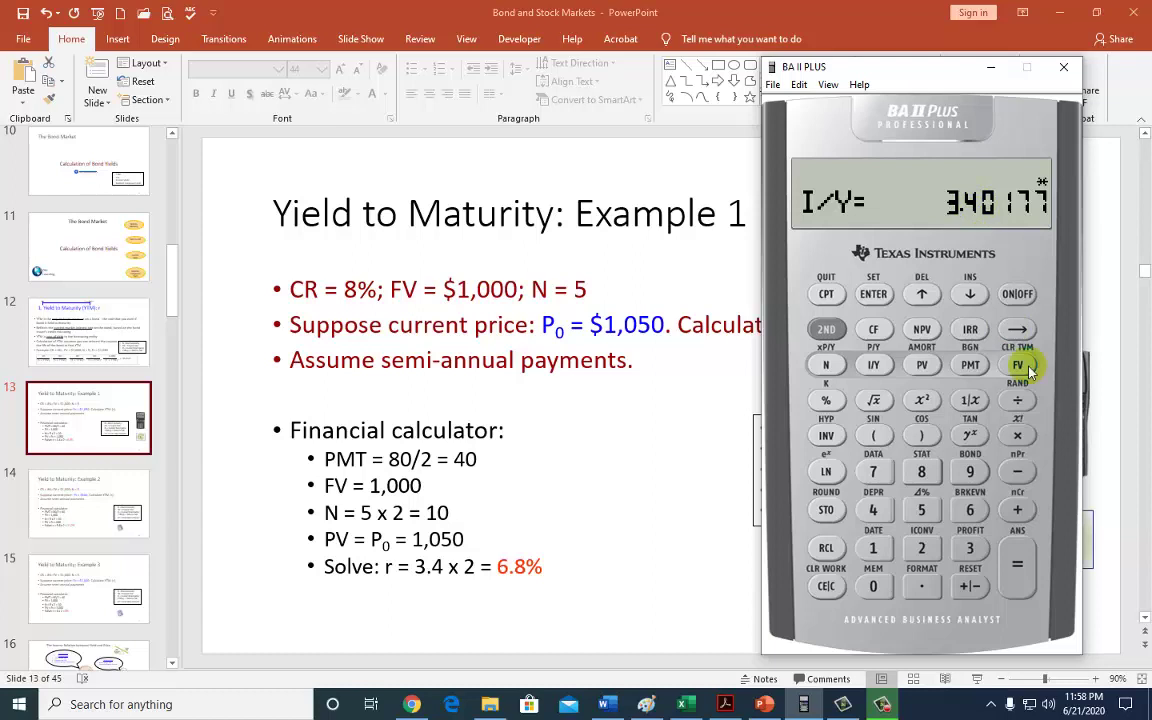
{"action": "left_click", "coordinate": [1017, 435]}
{"action": "left_click", "coordinate": [922, 548]}
{"action": "left_click", "coordinate": [1017, 563]}
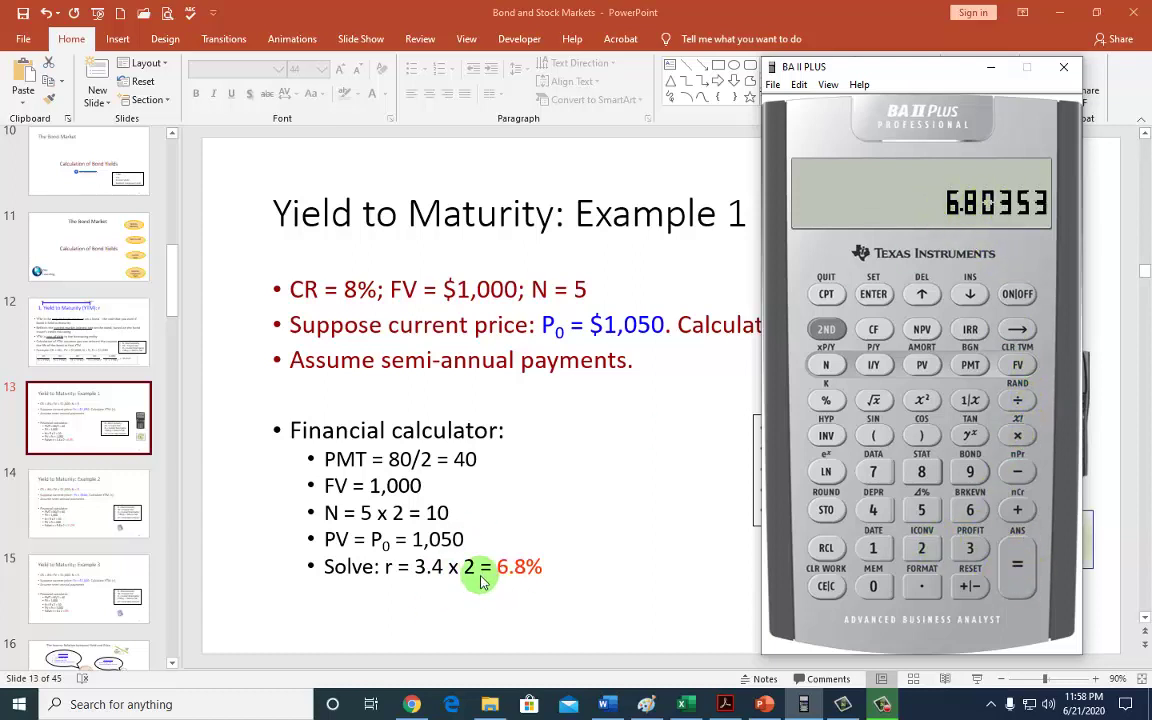
- Switch to the Bond Valuation 412 workbook and review the annual and semi-annual inputs in columns B and C
{"action": "left_click", "coordinate": [684, 703]}
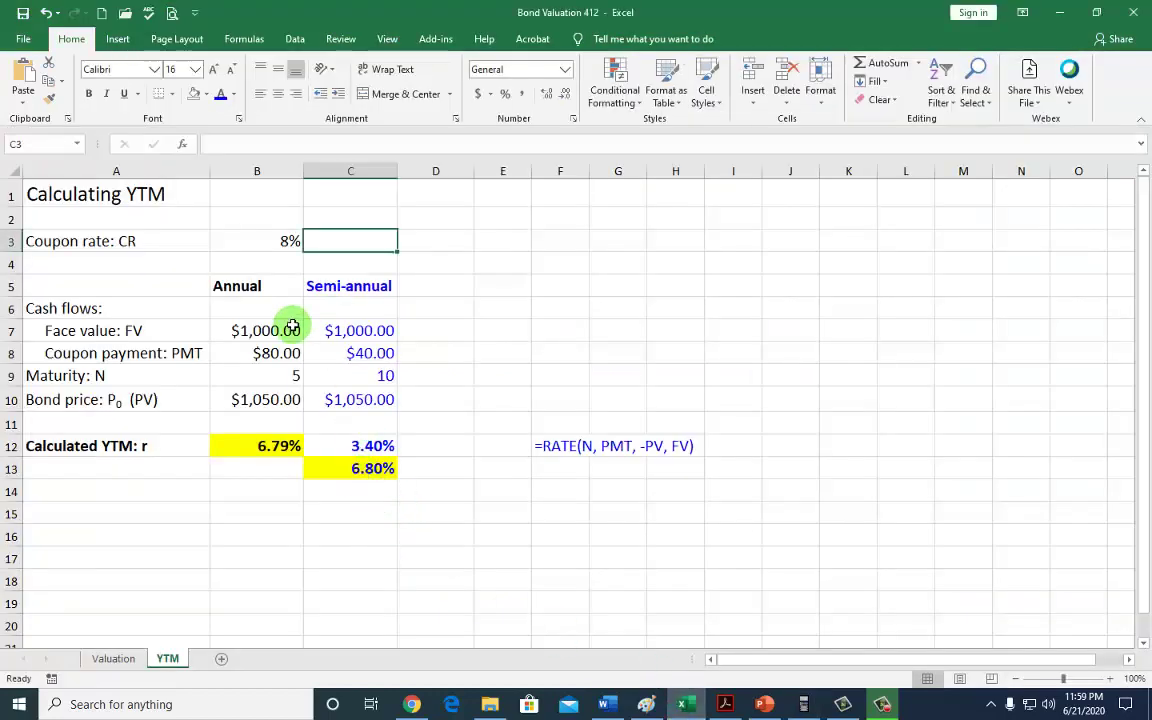
{"action": "left_click_drag", "start_coordinate": [278, 241], "coordinate": [275, 452]}
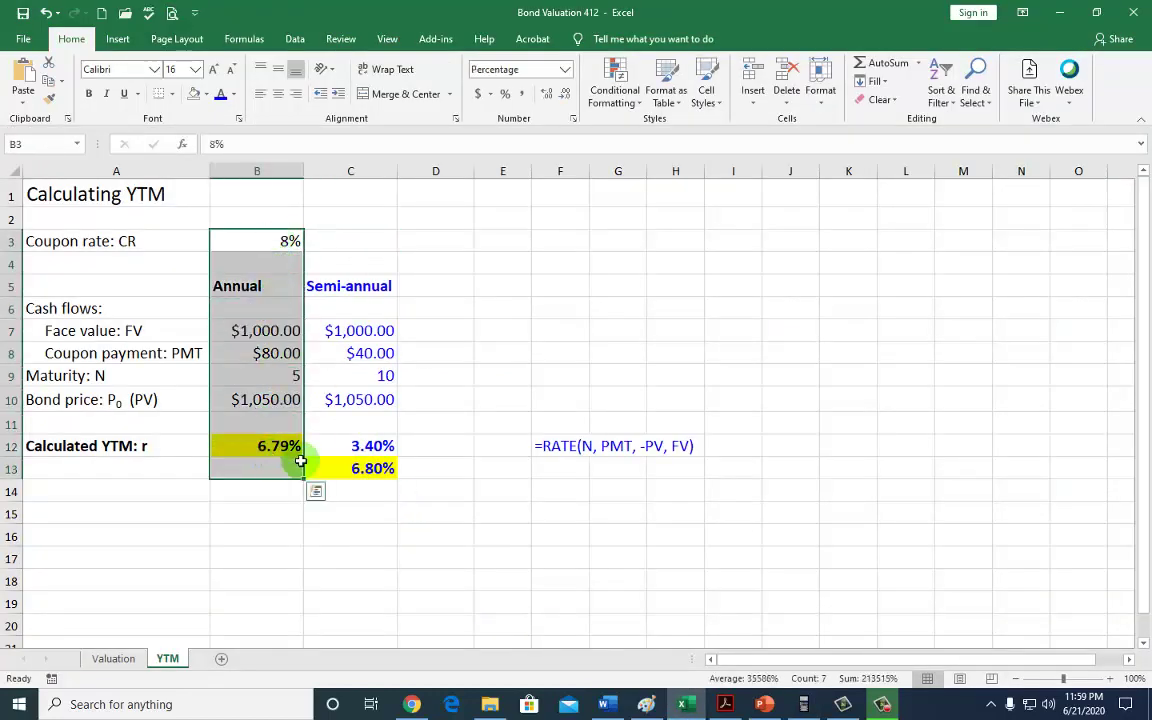
{"action": "left_click_drag", "start_coordinate": [335, 262], "coordinate": [375, 465]}
{"action": "left_click", "coordinate": [447, 337]}
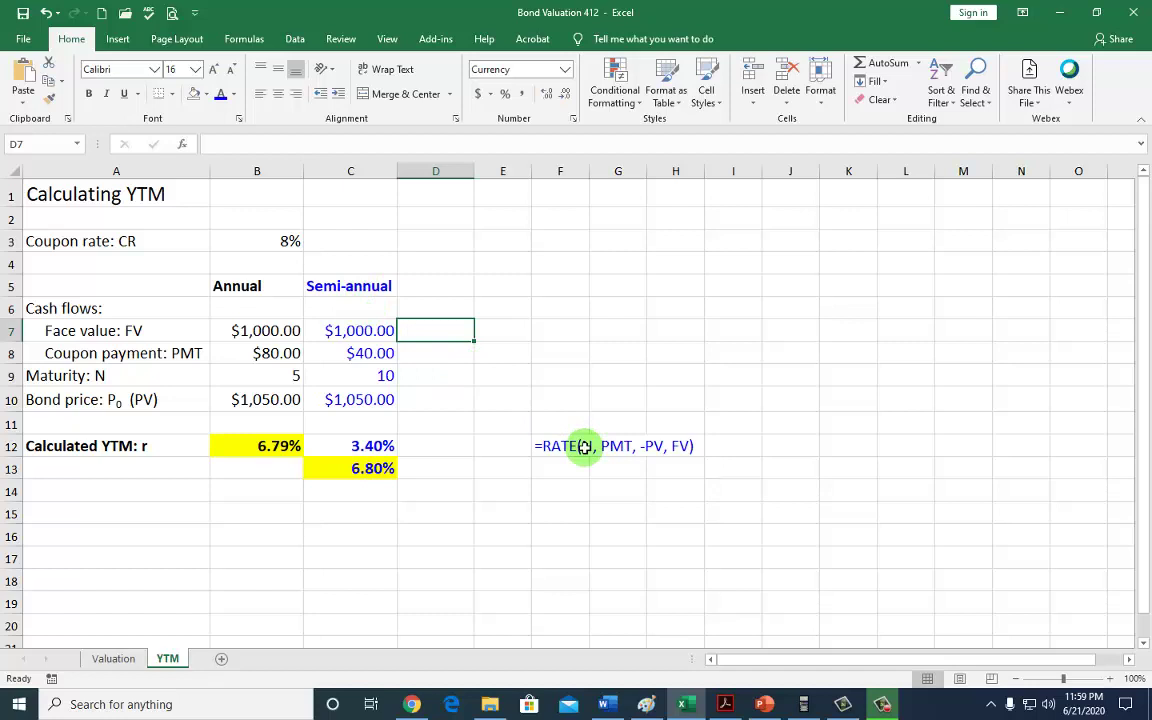
- Link D7 to the $1,000.00 face value and set D8 to =B8/2 for a $40.00 coupon
{"action": "type", "text": "="}
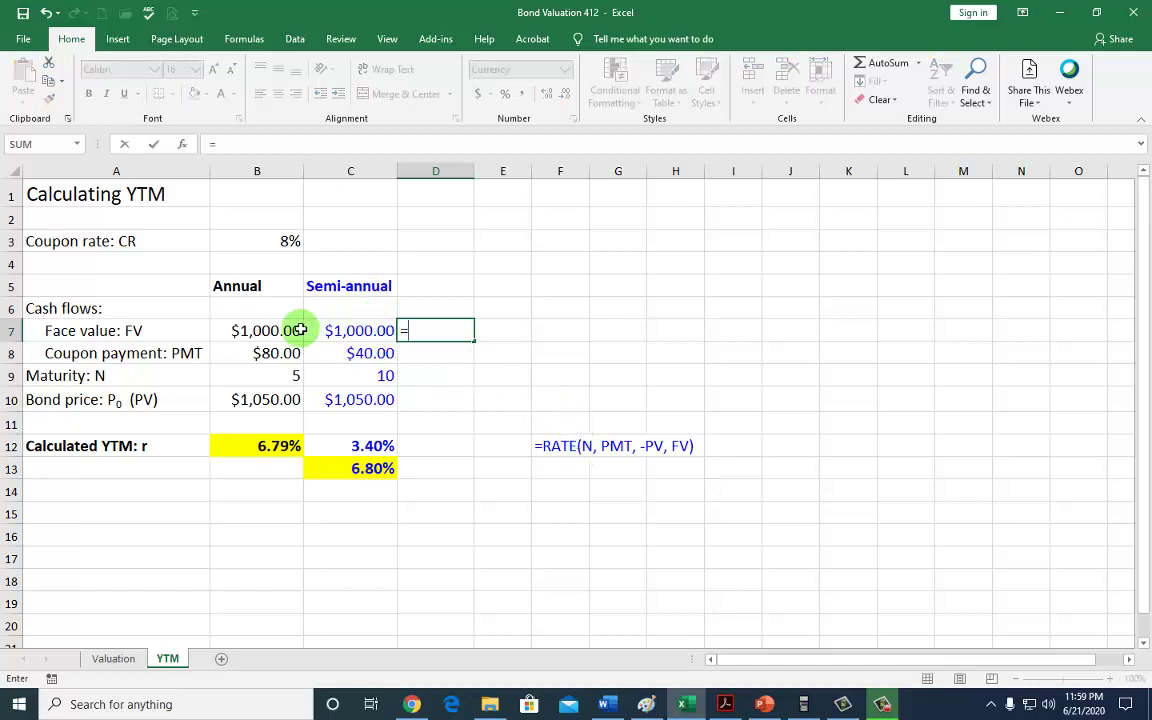
{"action": "left_click", "coordinate": [283, 330]}
{"action": "key", "text": "Return"}
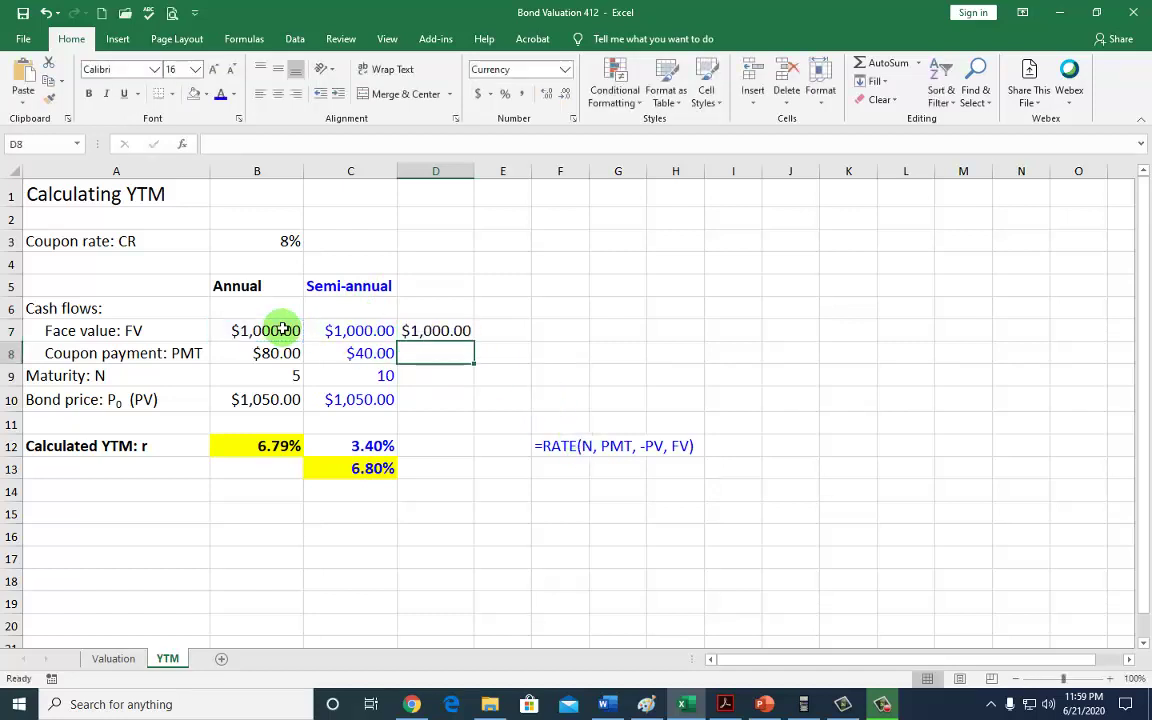
{"action": "type", "text": "="}
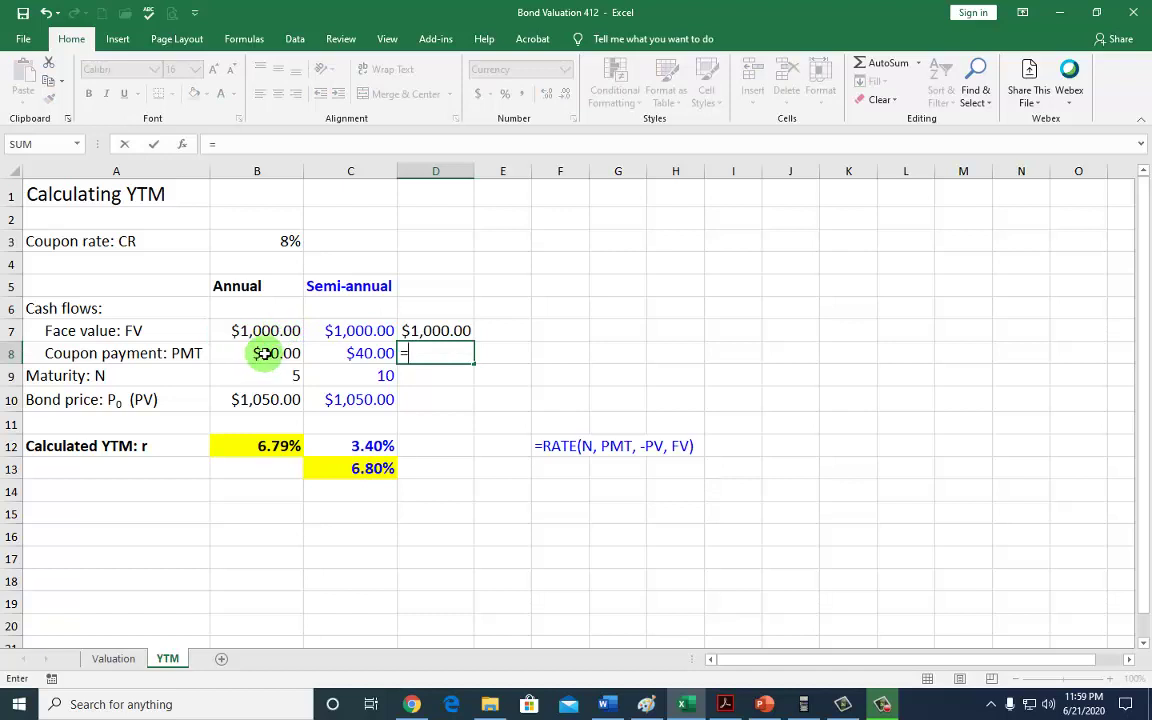
{"action": "left_click", "coordinate": [263, 353]}
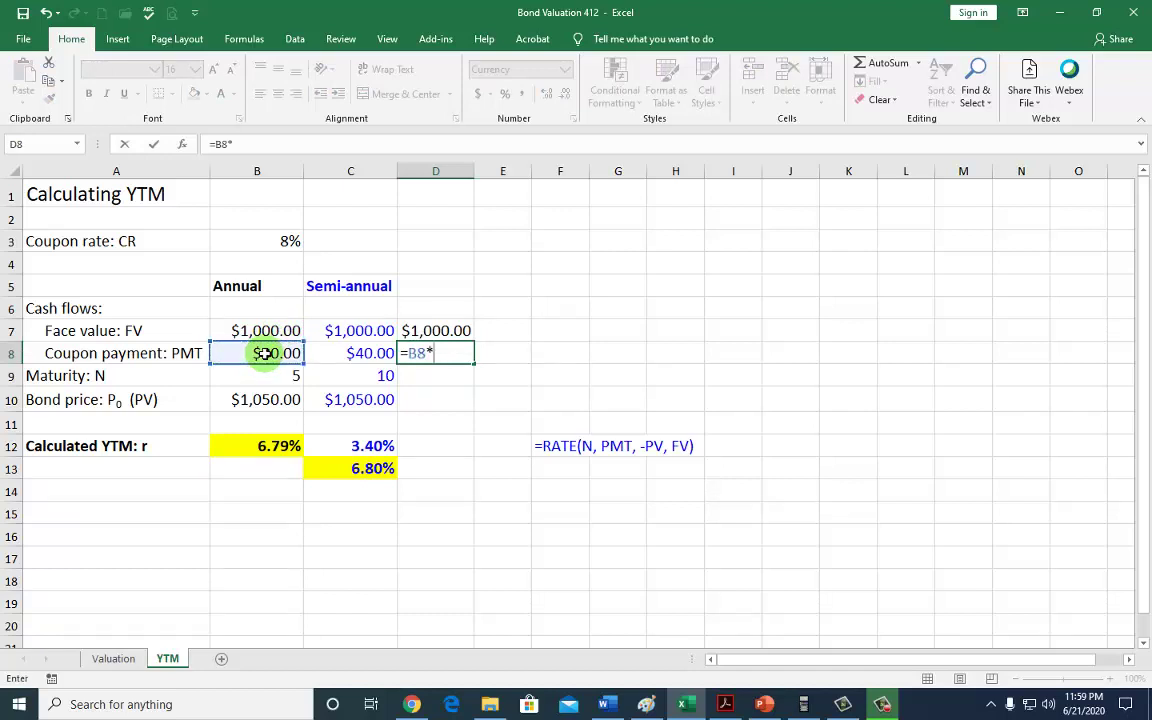
{"action": "key", "text": "Return"}
{"action": "key", "text": "Up"}
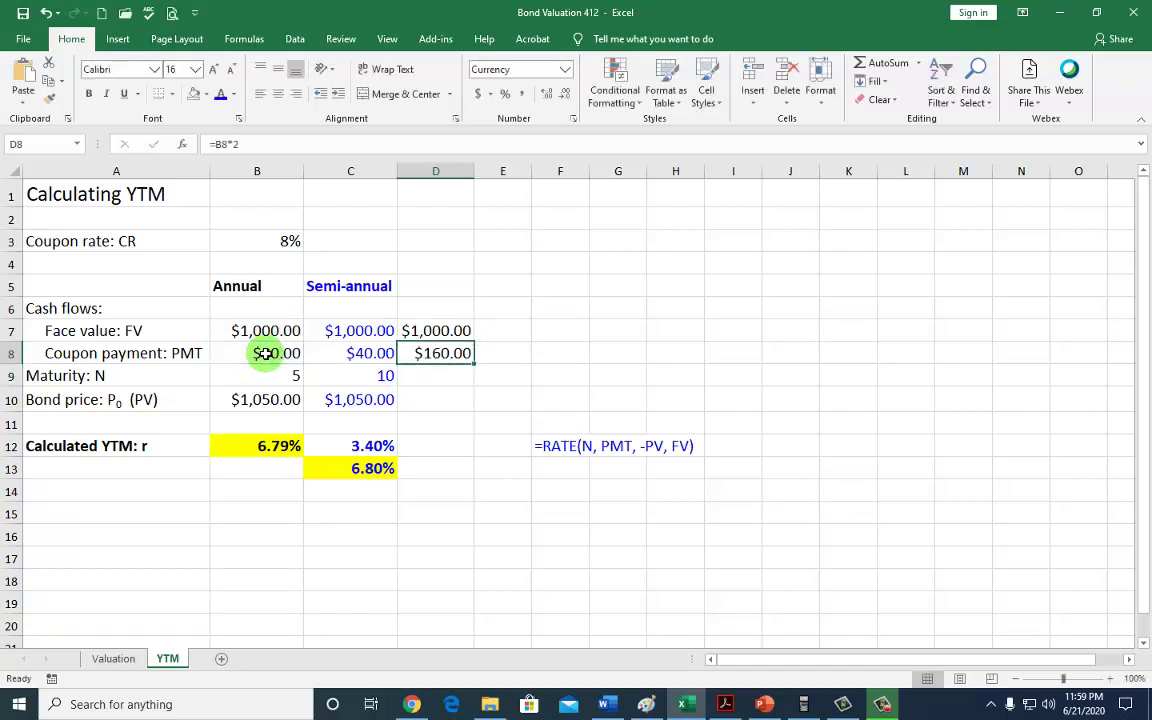
{"action": "key", "text": "Down"}
{"action": "key", "text": "Down"}
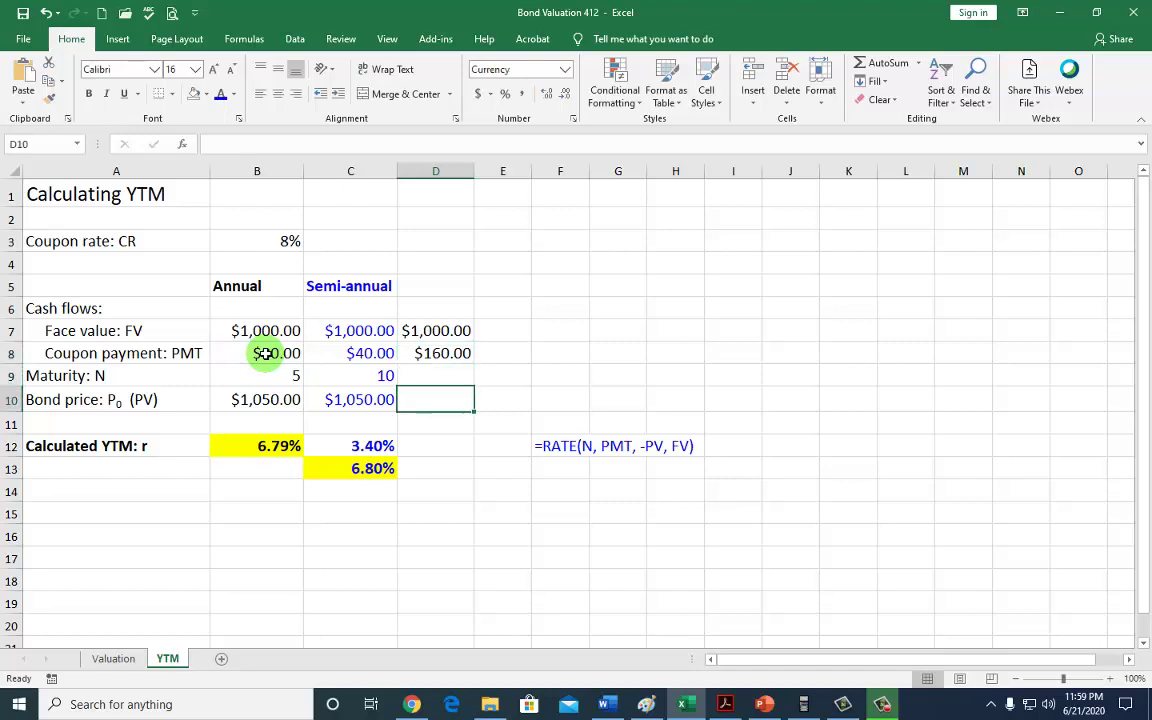
{"action": "key", "text": "Up"}
{"action": "key", "text": "Up"}
{"action": "key", "text": "Up"}
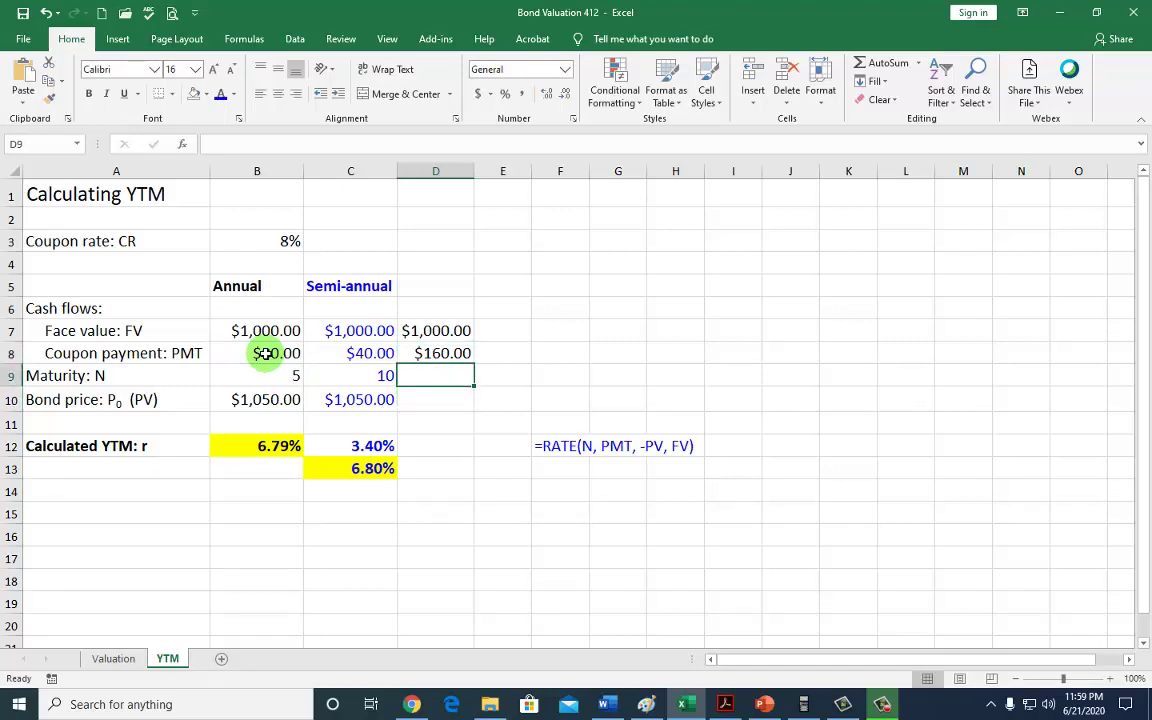
{"action": "key", "text": "Down"}
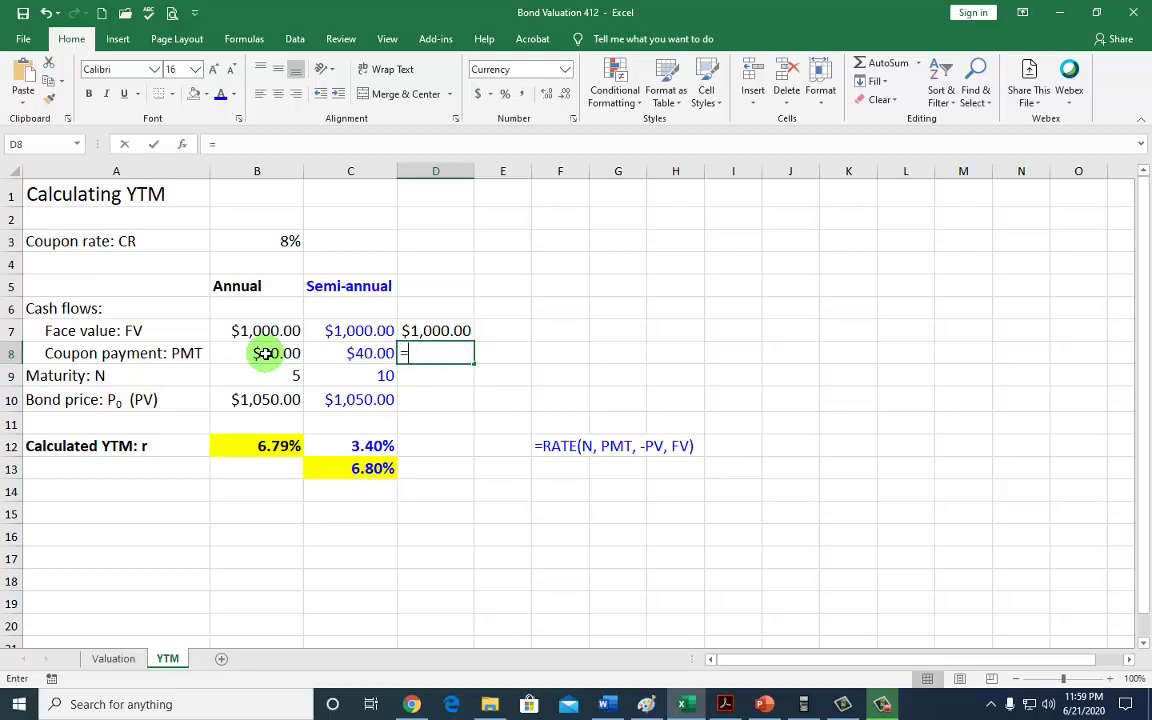
{"action": "type", "text": "="}
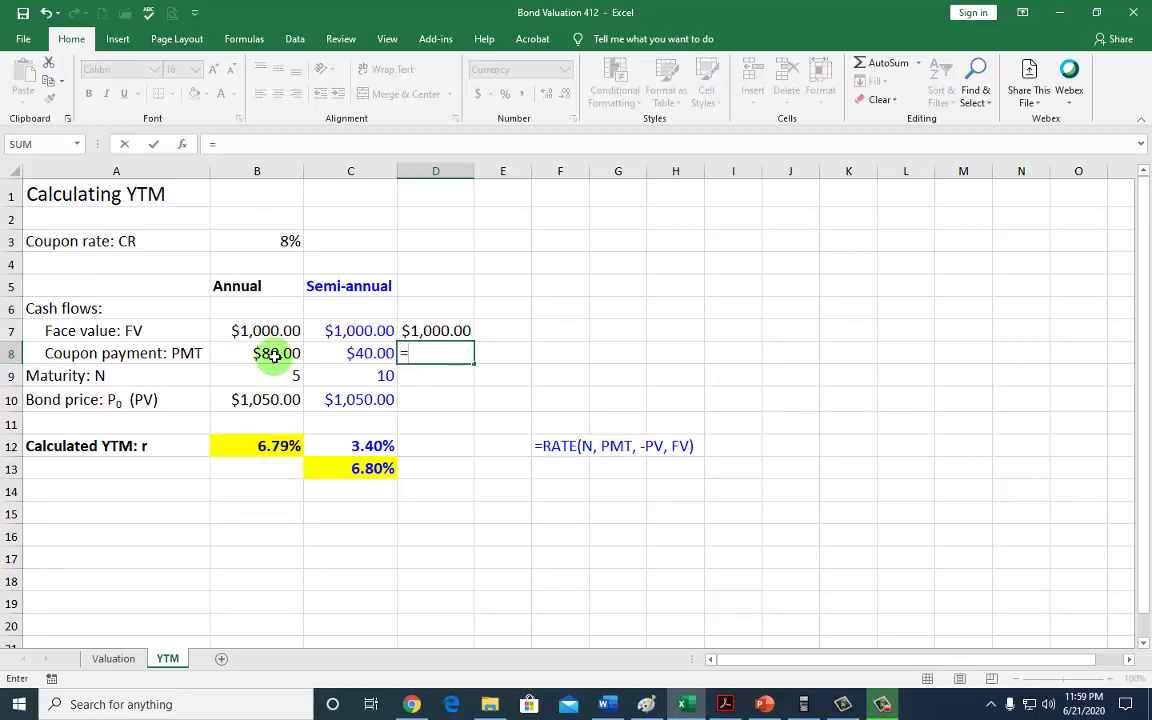
{"action": "left_click", "coordinate": [268, 354]}
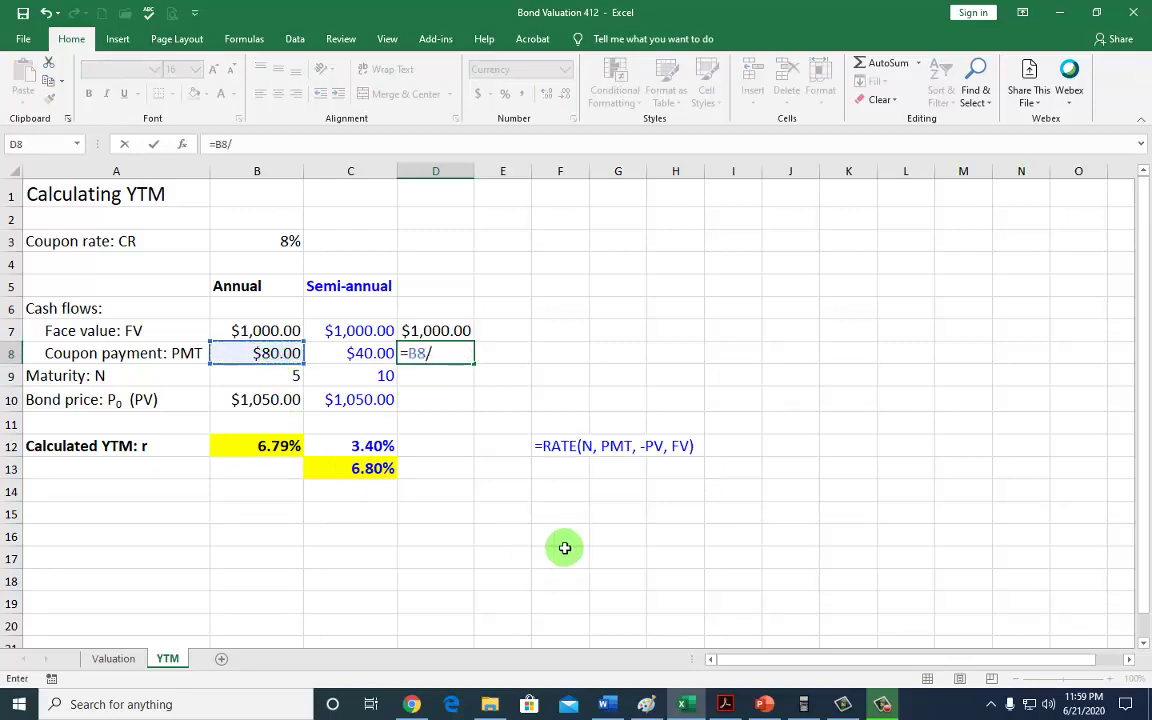
{"action": "type", "text": "/2"}
{"action": "key", "text": "Return"}
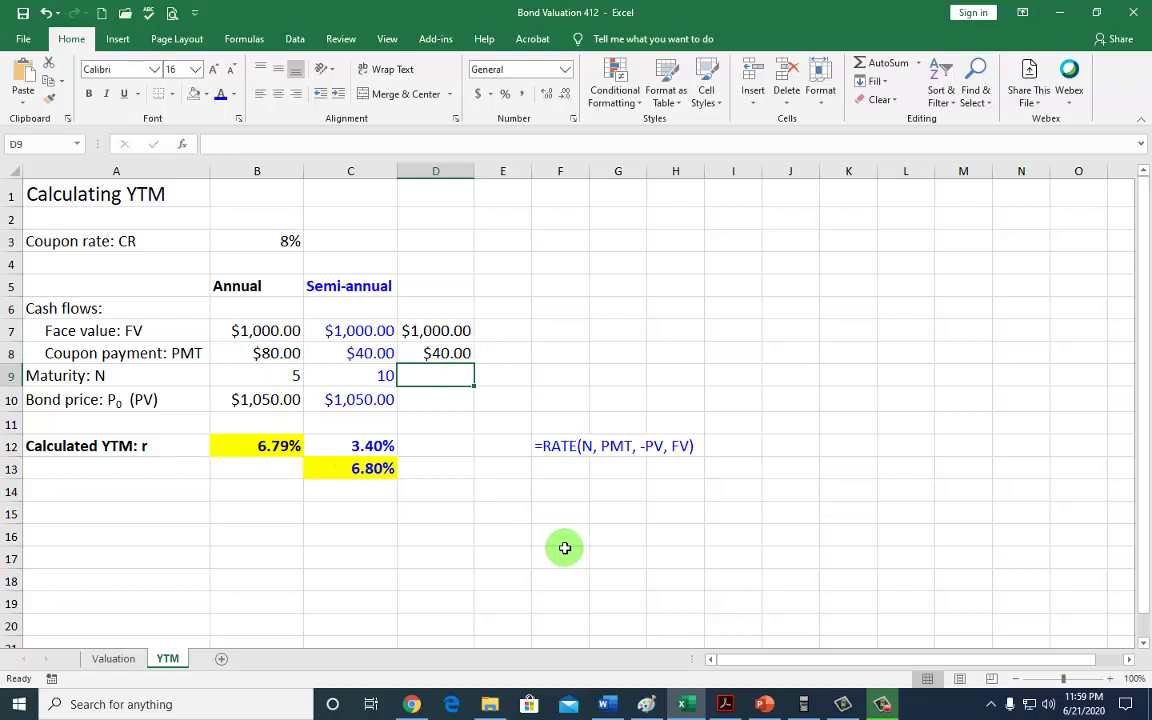
{"action": "left_click", "coordinate": [272, 352]}
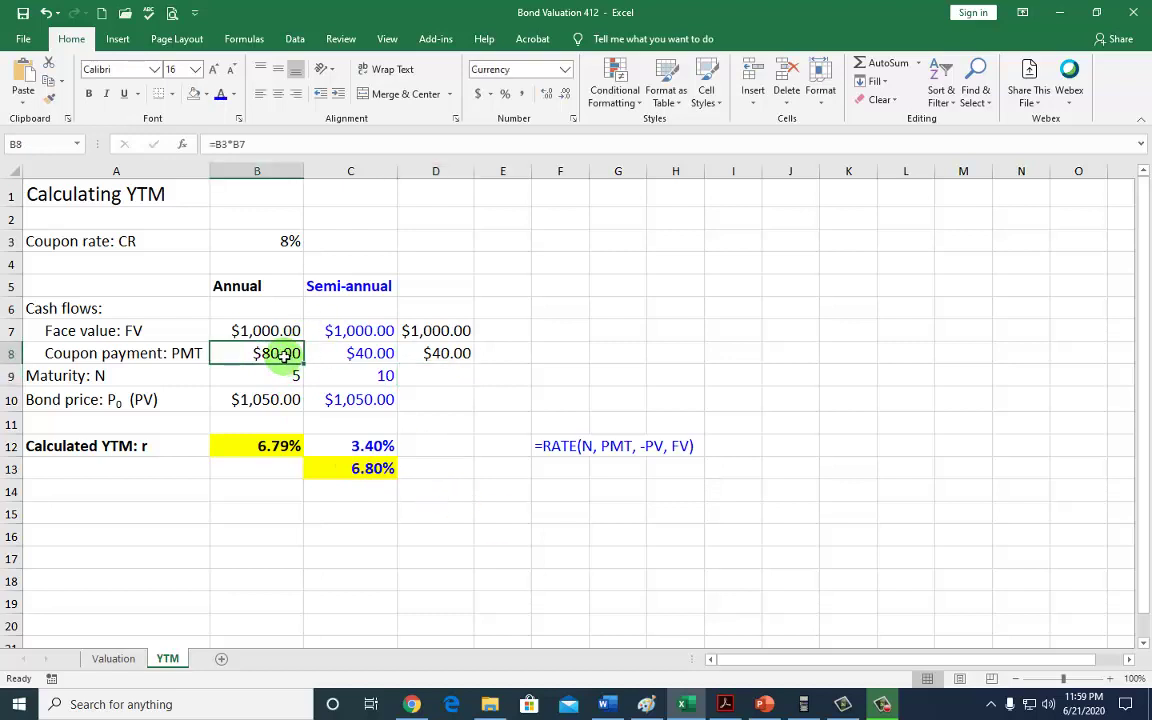
- Set the test maturity in D9 to double B9, giving 10 periods
{"action": "left_click", "coordinate": [437, 373]}
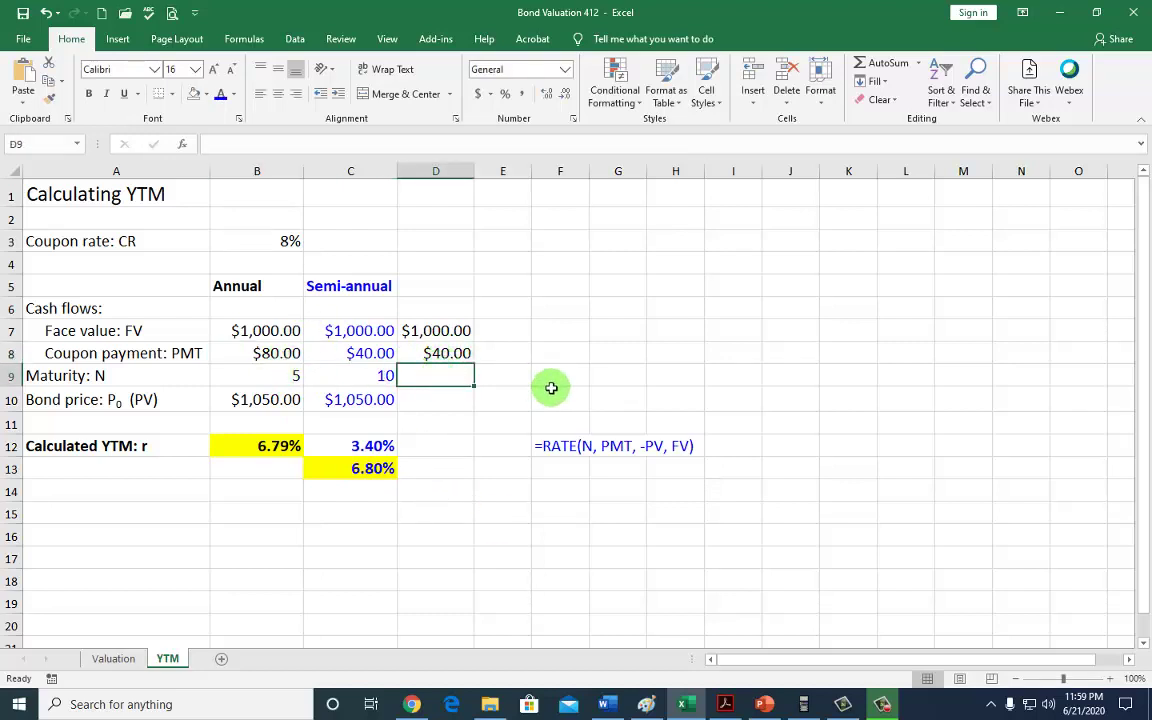
{"action": "type", "text": "="}
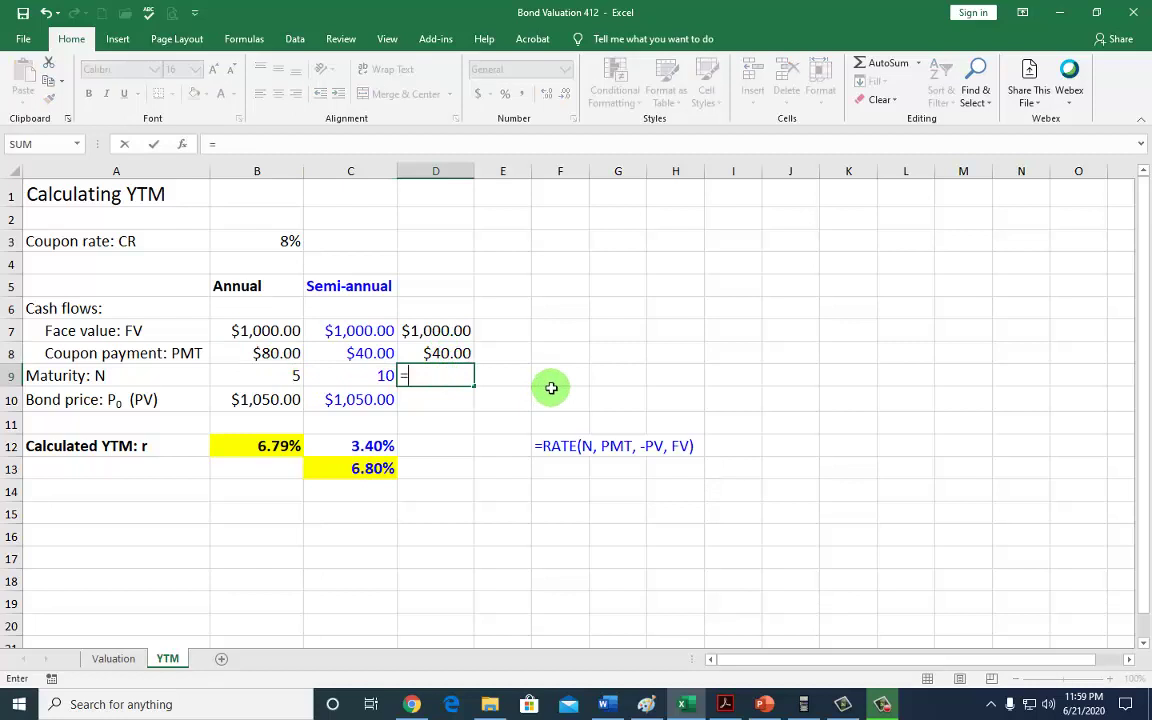
{"action": "left_click", "coordinate": [283, 378]}
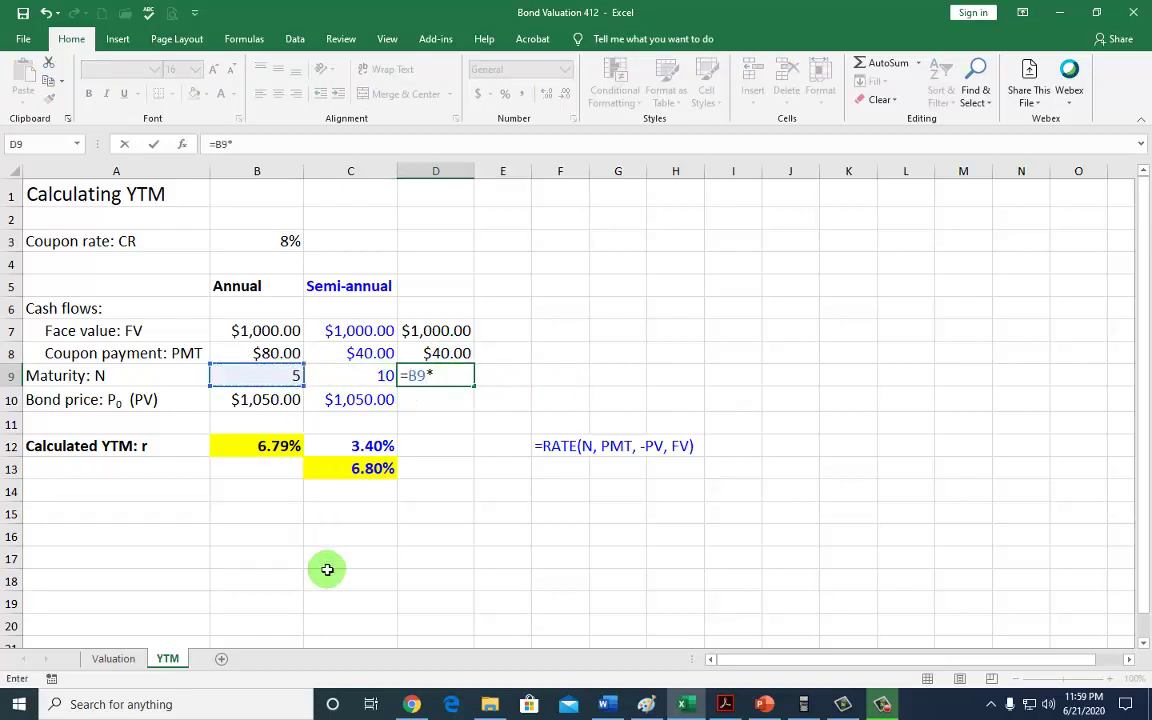
{"action": "key", "text": "Return"}
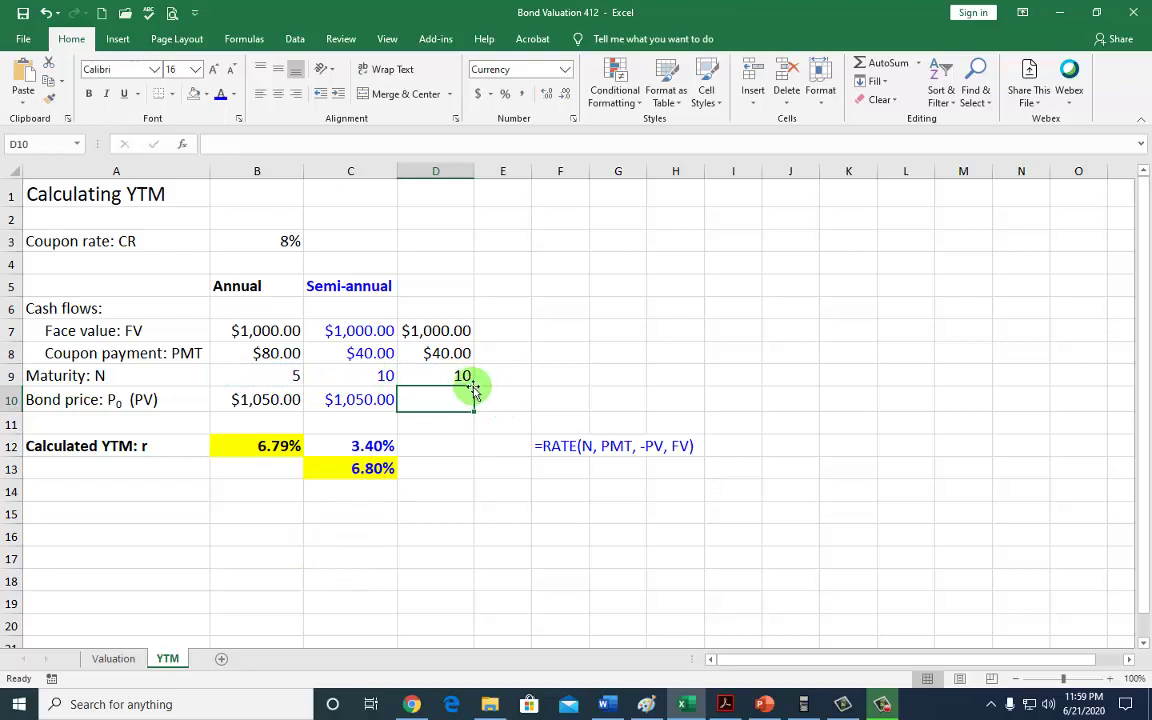
{"action": "left_click", "coordinate": [460, 375]}
{"action": "left_click", "coordinate": [290, 376]}
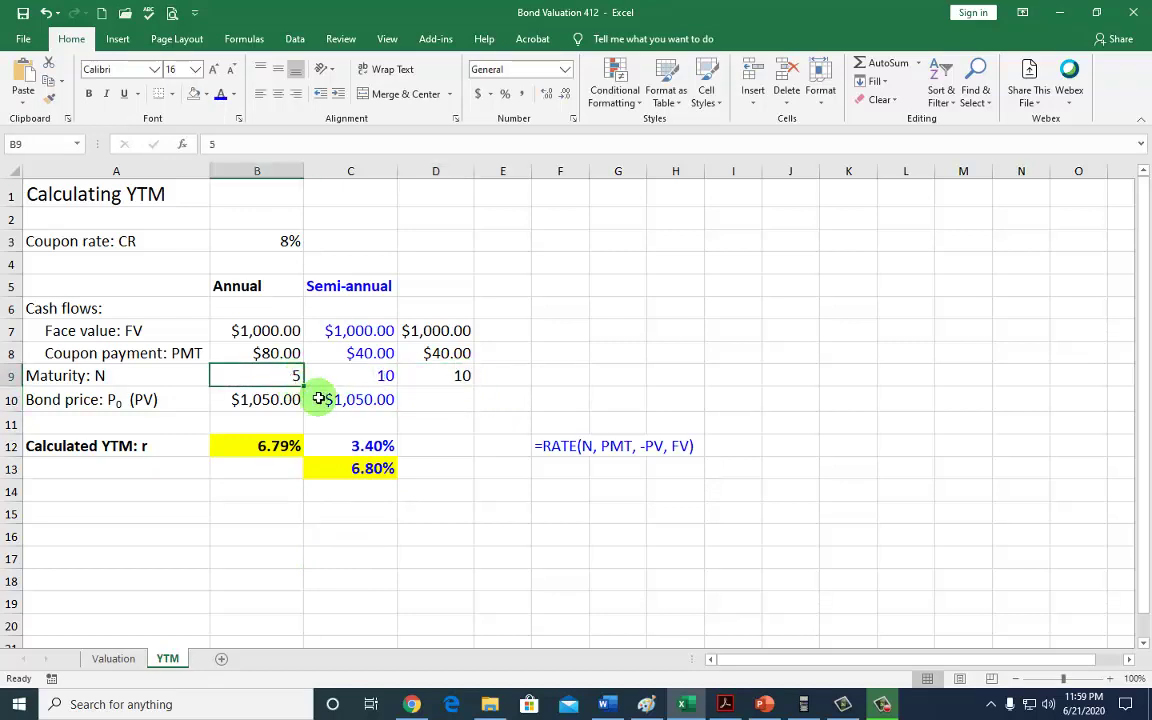
- Link D10 to the $1,050.00 bond price in B10
{"action": "left_click", "coordinate": [459, 391]}
{"action": "type", "text": "="}
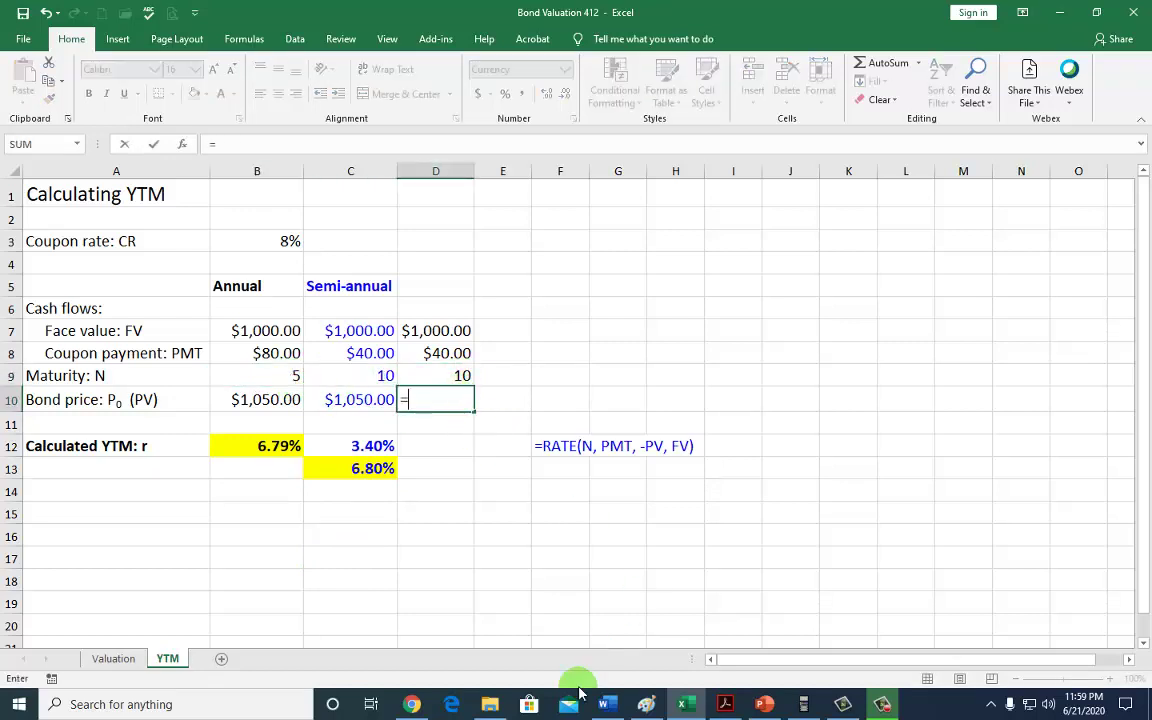
{"action": "left_click", "coordinate": [266, 398]}
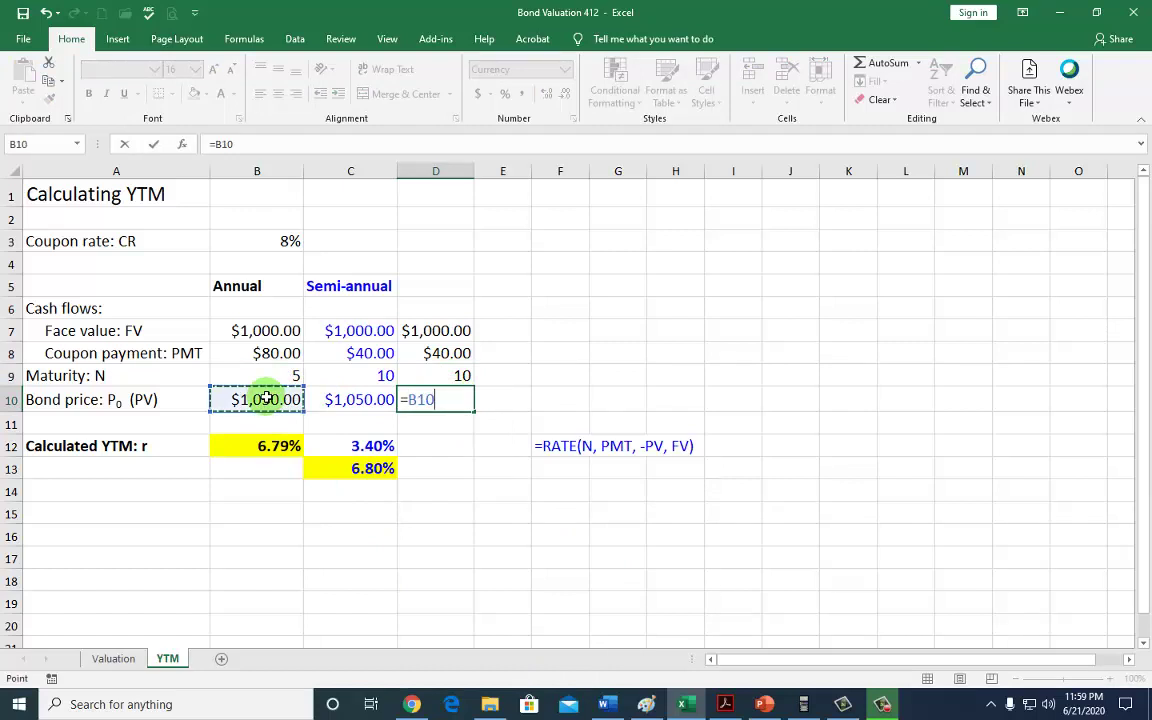
{"action": "key", "text": "Return"}
{"action": "key", "text": "Left"}
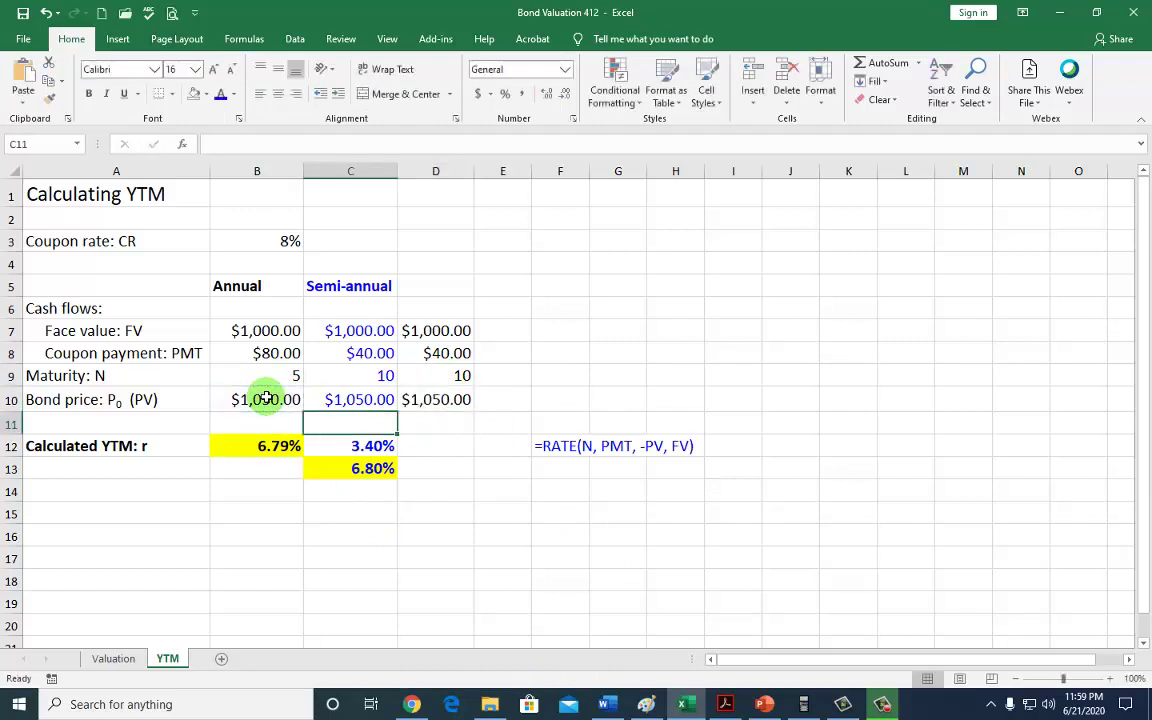
{"action": "key", "text": "Down"}
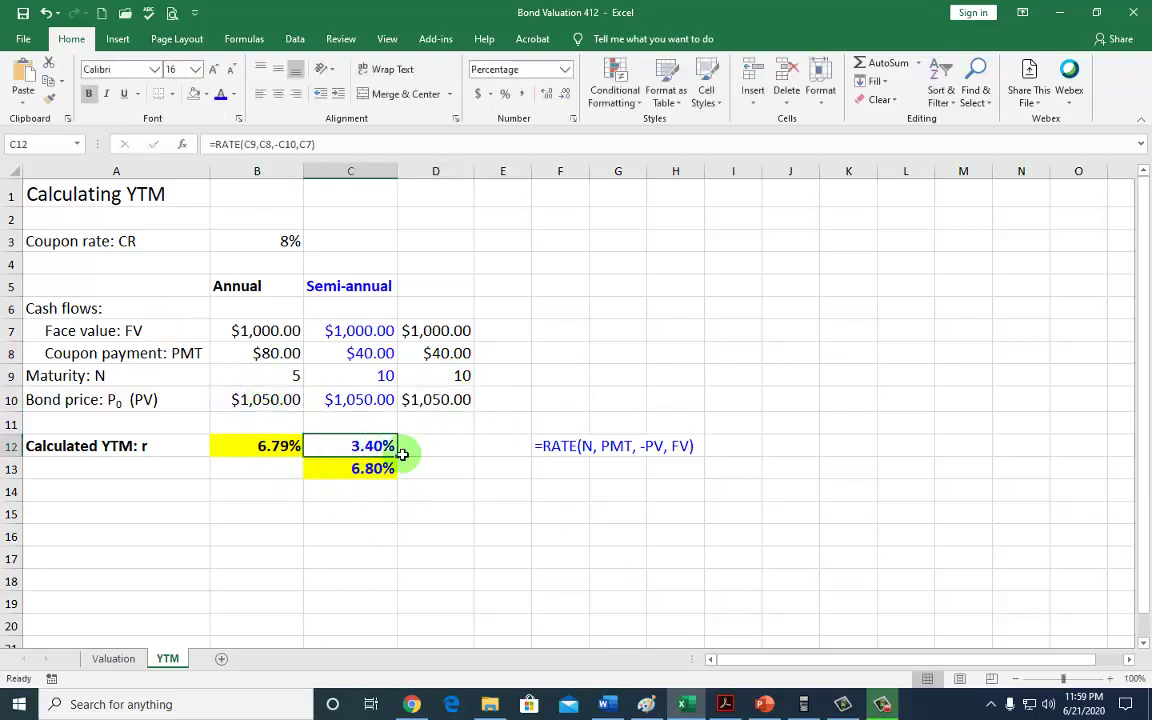
- Enter =RATE(D9,D8,-D10,D7) in D12, returning a 3.40% semi-annual yield
{"action": "left_click", "coordinate": [440, 446]}
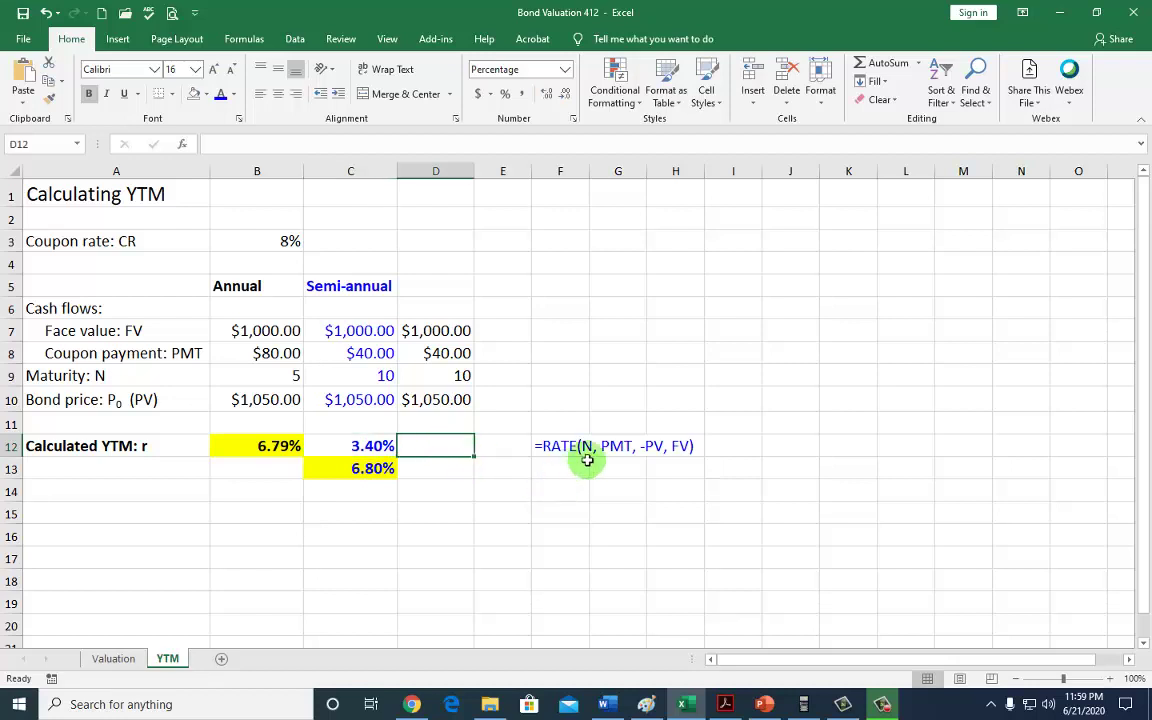
{"action": "left_click_drag", "start_coordinate": [545, 442], "coordinate": [682, 449]}
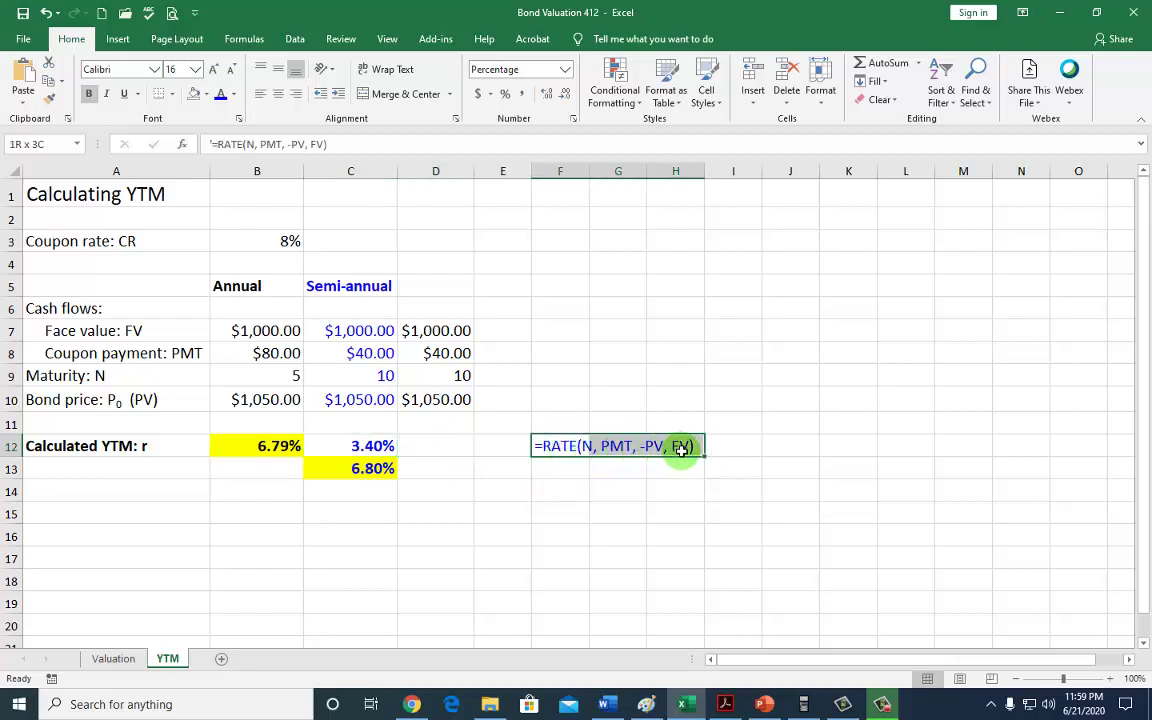
{"action": "left_click", "coordinate": [442, 447]}
{"action": "type", "text": "="}
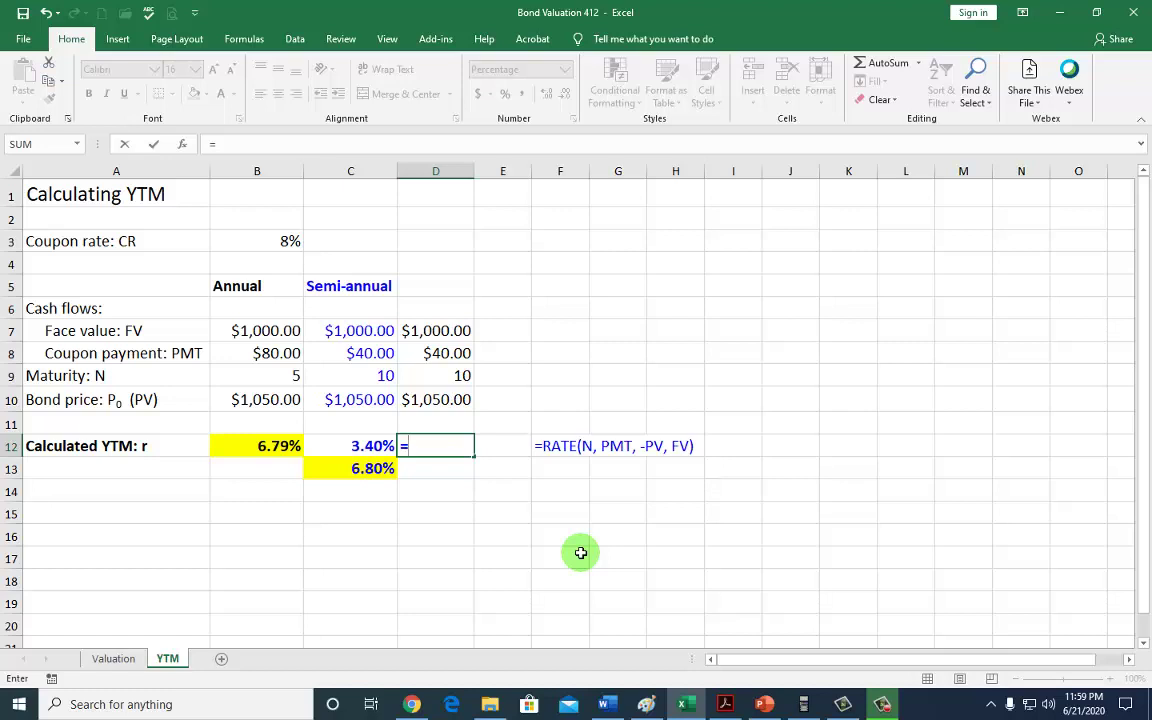
{"action": "type", "text": "rate("}
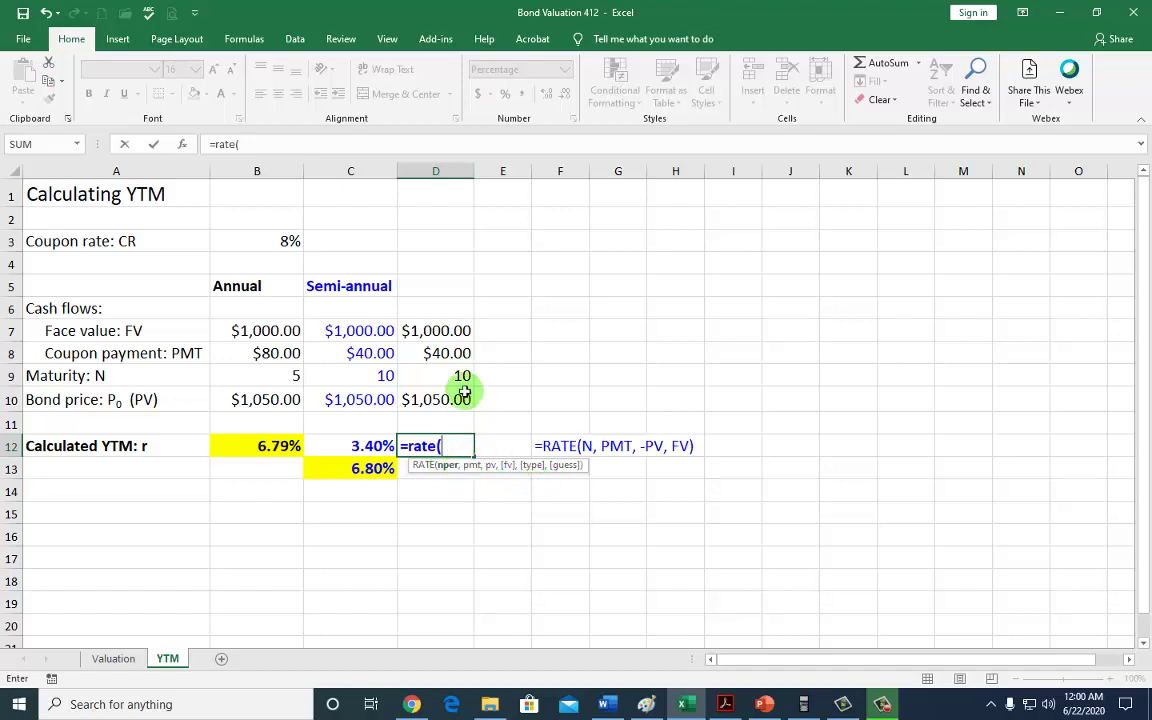
{"action": "left_click", "coordinate": [462, 375]}
{"action": "type", "text": ","}
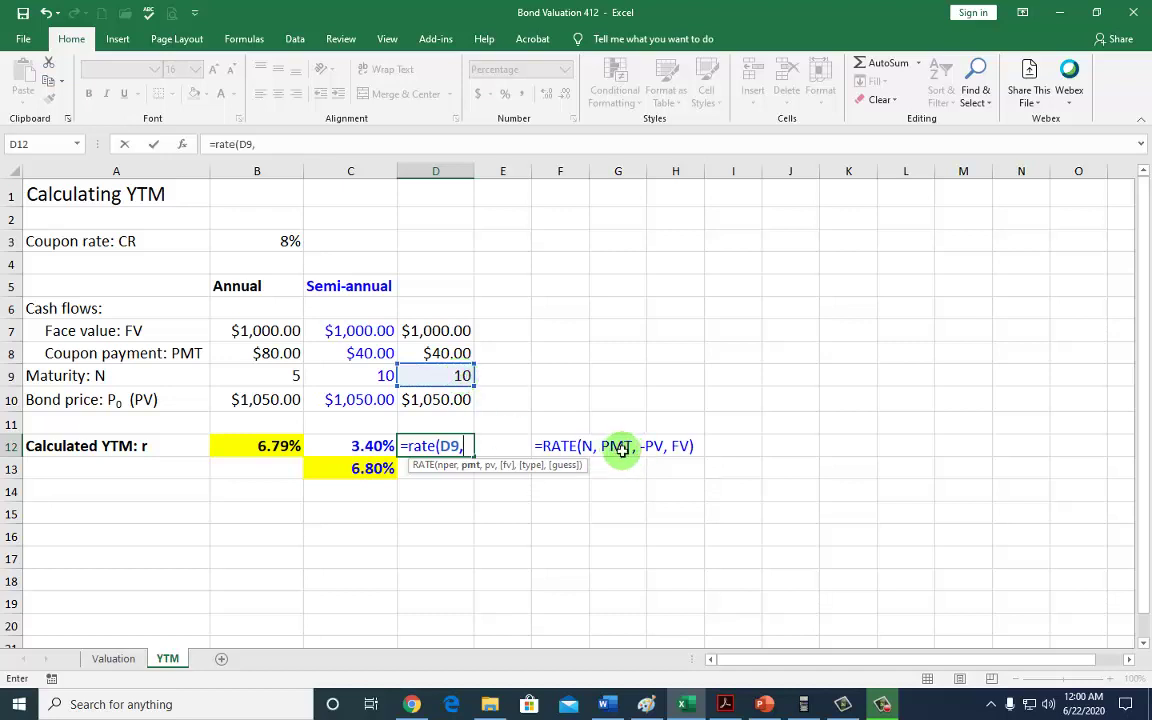
{"action": "left_click", "coordinate": [467, 357]}
{"action": "type", "text": ",-"}
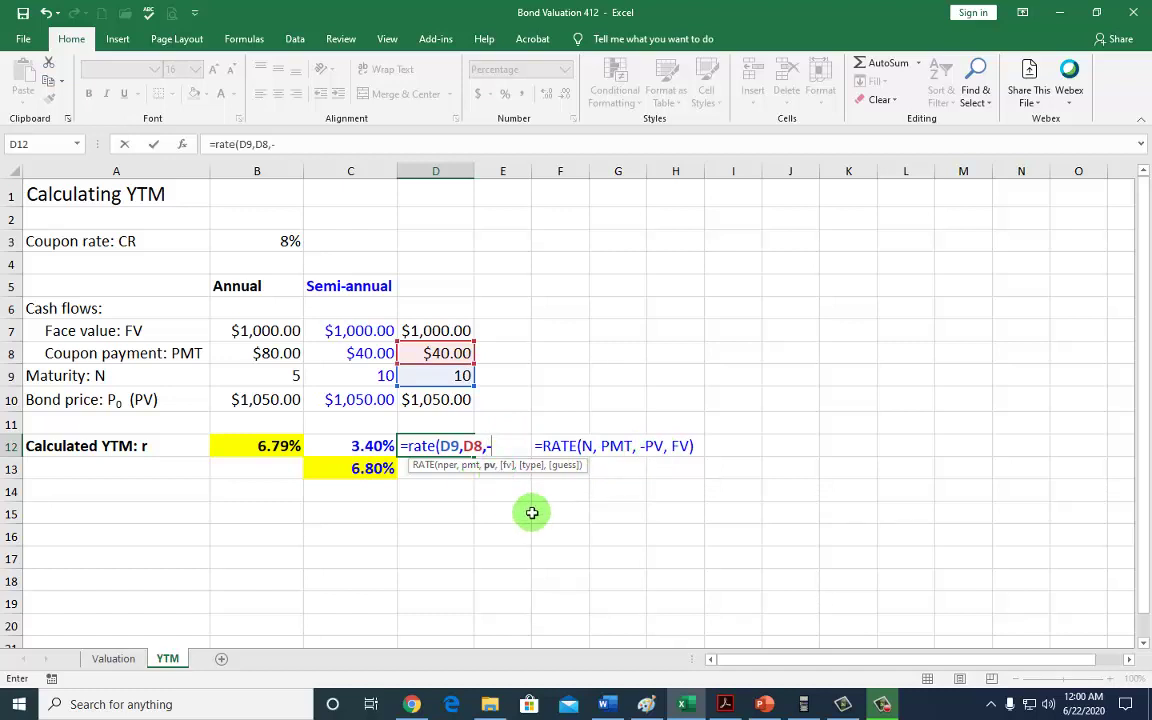
{"action": "left_click", "coordinate": [450, 400]}
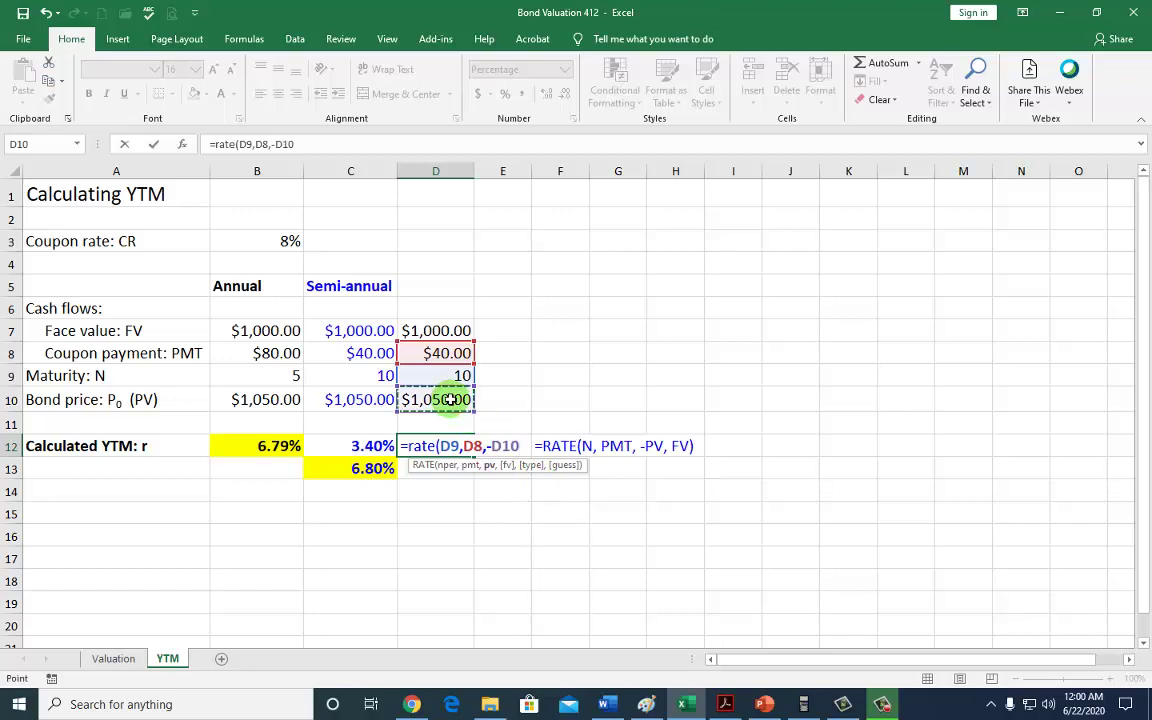
{"action": "type", "text": ","}
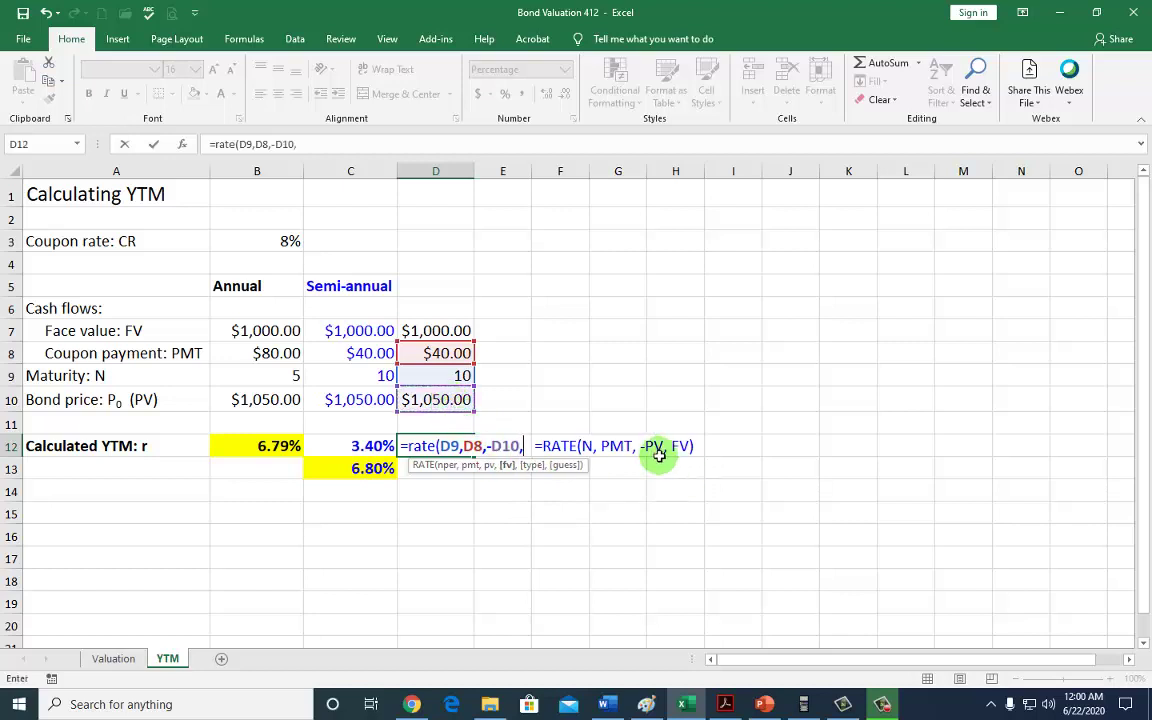
{"action": "left_click", "coordinate": [446, 330]}
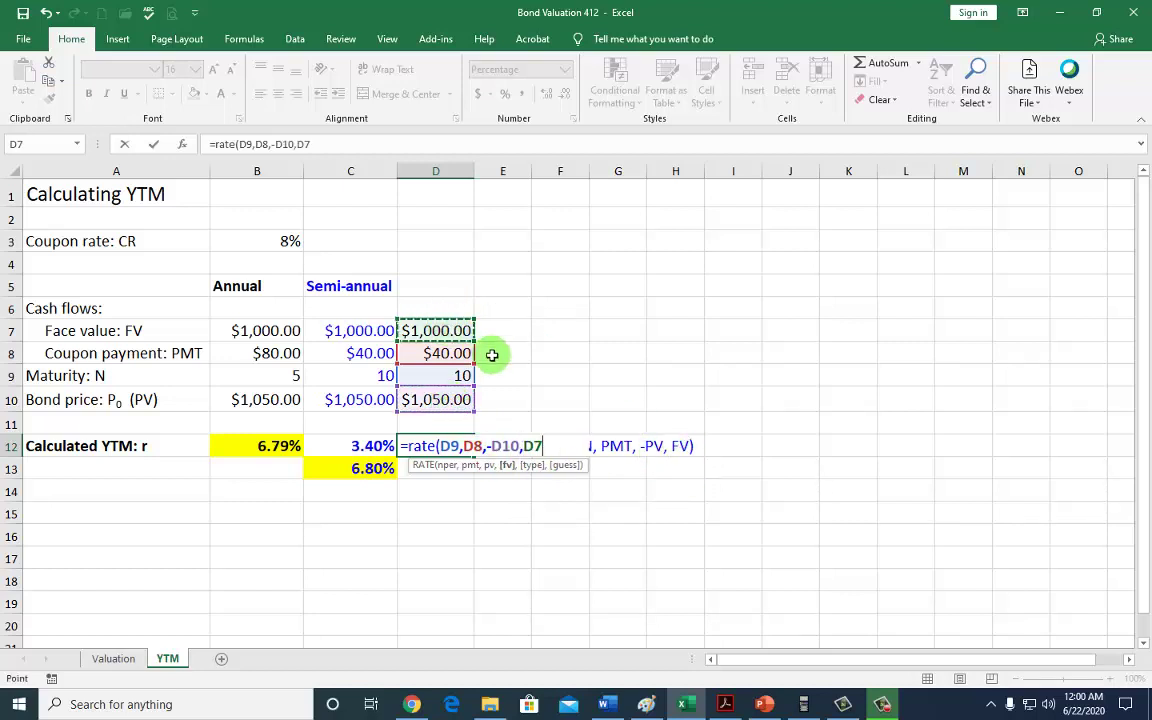
{"action": "type", "text": ")"}
{"action": "key", "text": "Return"}
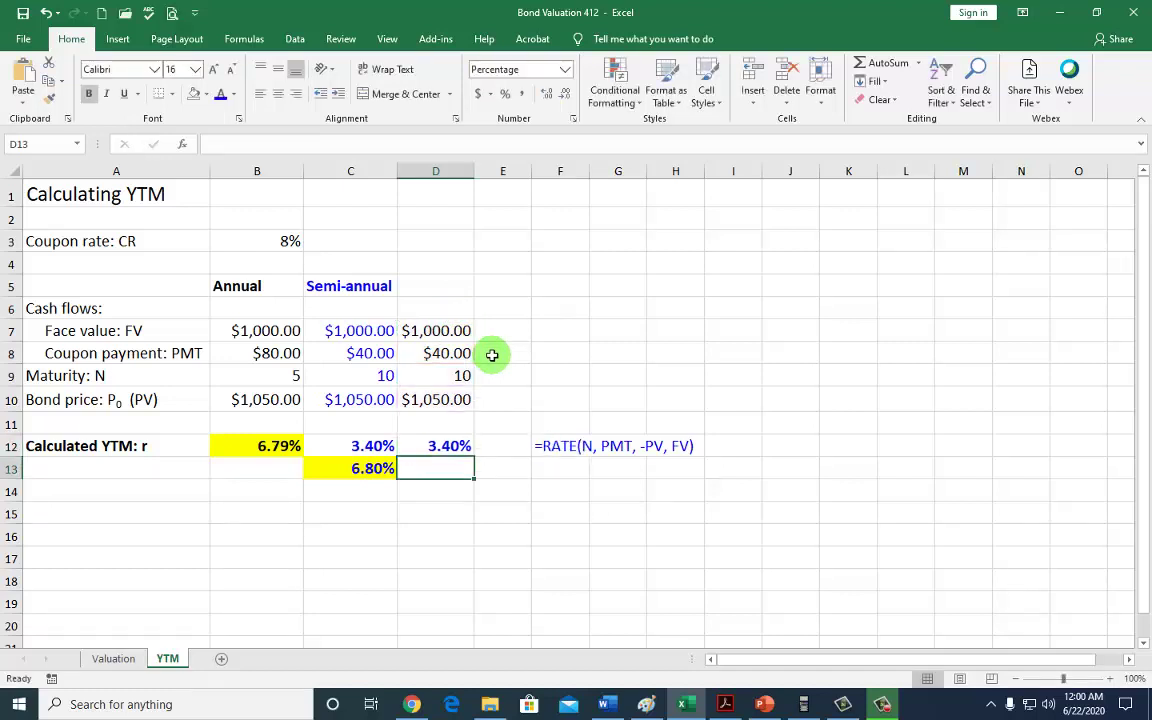
- Enter =D12*2 in D13 to annualise the test yield to 6.80%
{"action": "type", "text": "="}
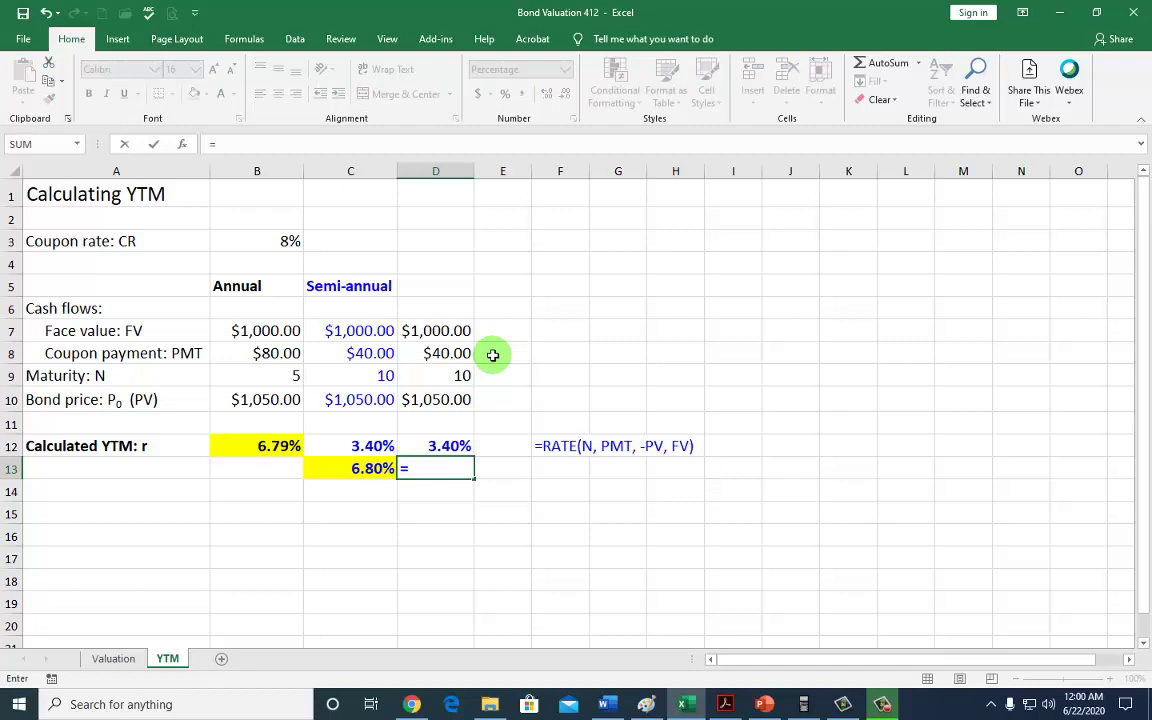
{"action": "left_click", "coordinate": [455, 446]}
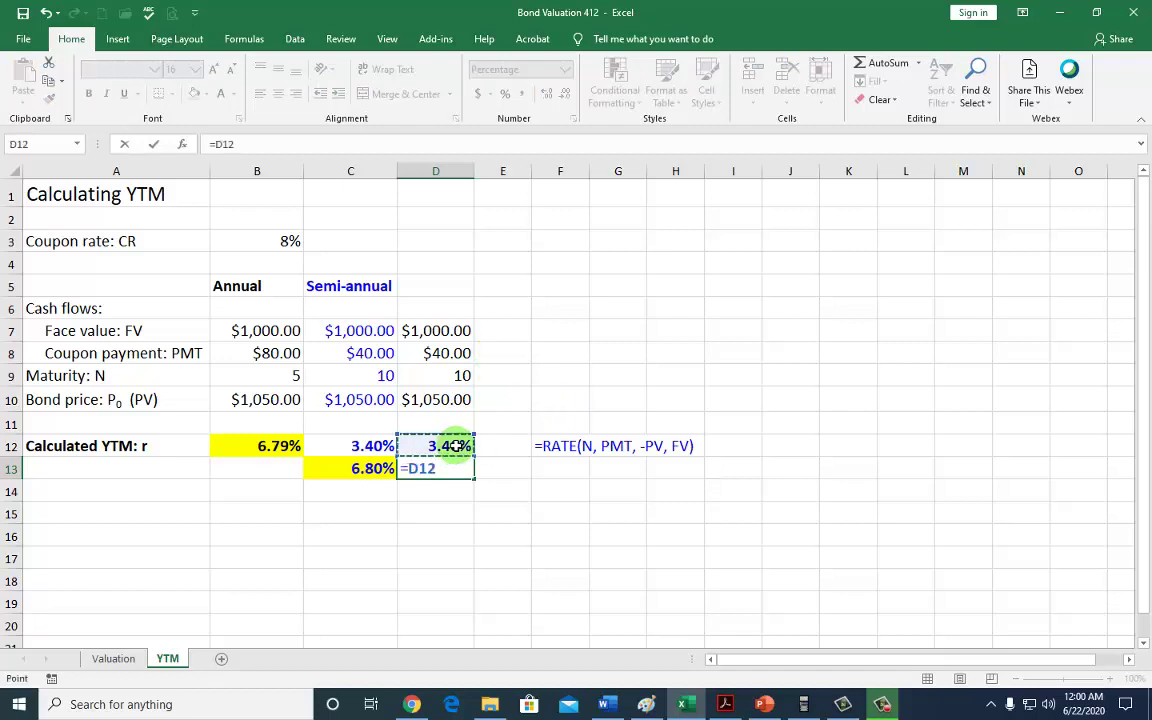
{"action": "key", "text": "Return"}
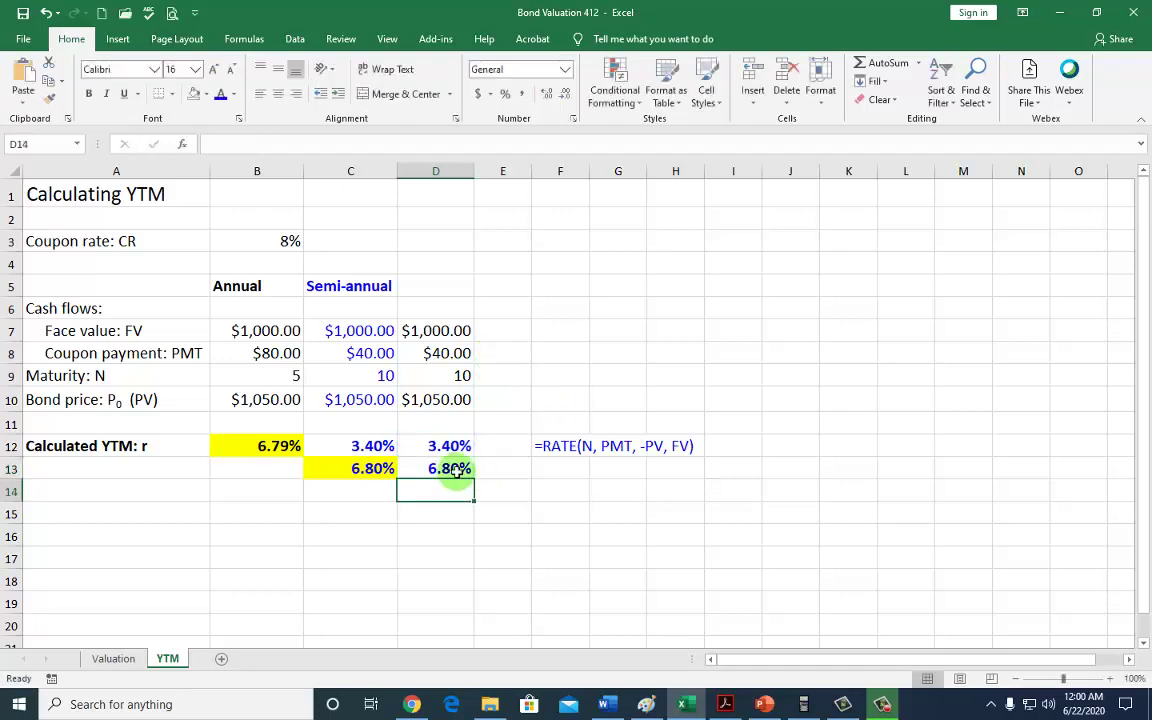
{"action": "left_click", "coordinate": [450, 470]}
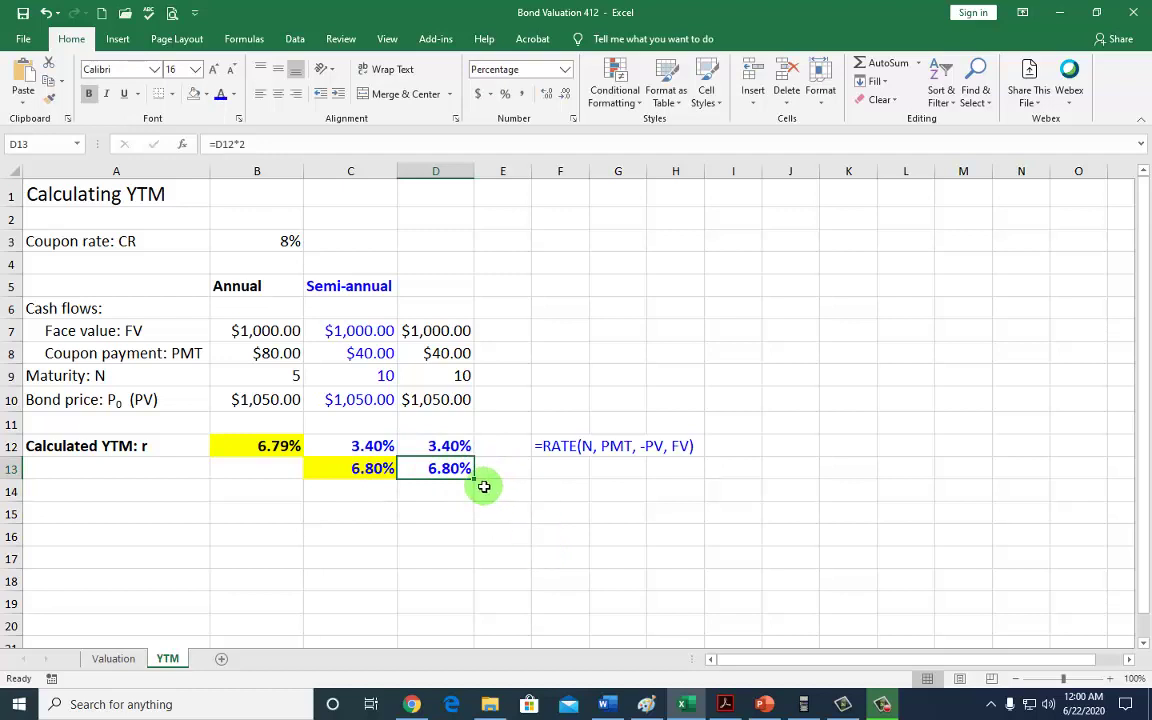
- Delete the test values in D7:D13, leaving columns B and C intact
{"action": "left_click_drag", "start_coordinate": [455, 329], "coordinate": [455, 499]}
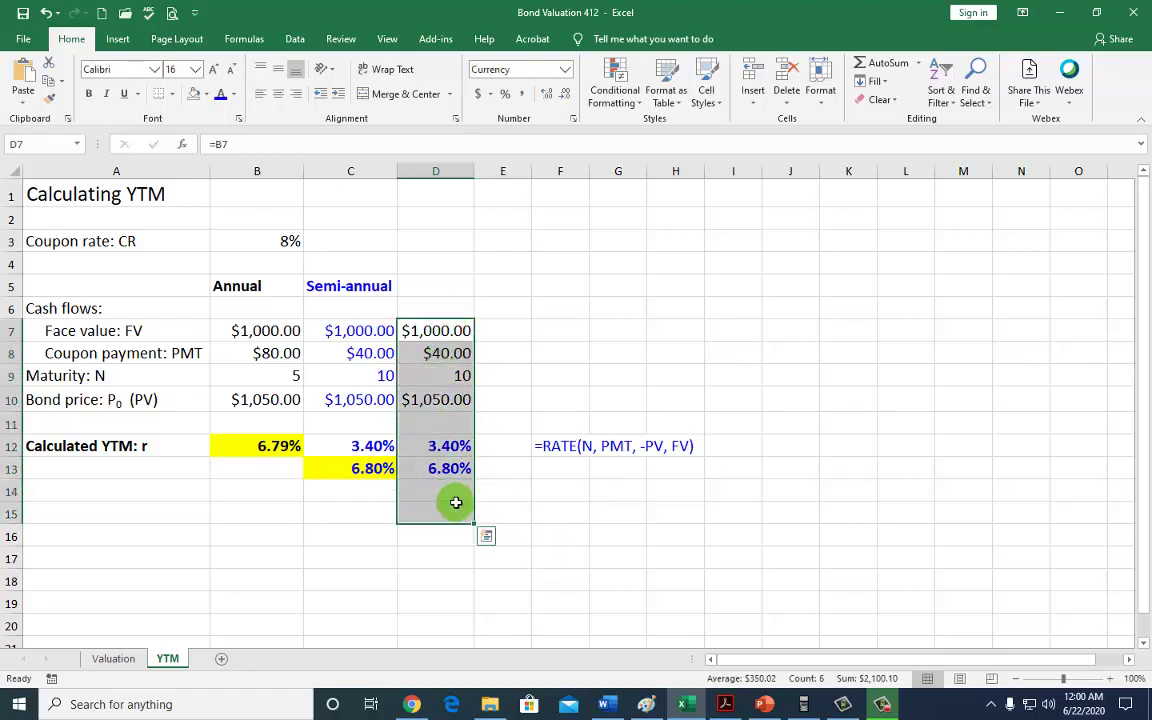
{"action": "key", "text": "Delete"}
{"action": "left_click", "coordinate": [368, 331]}
{"action": "left_click_drag", "start_coordinate": [368, 331], "coordinate": [360, 476]}
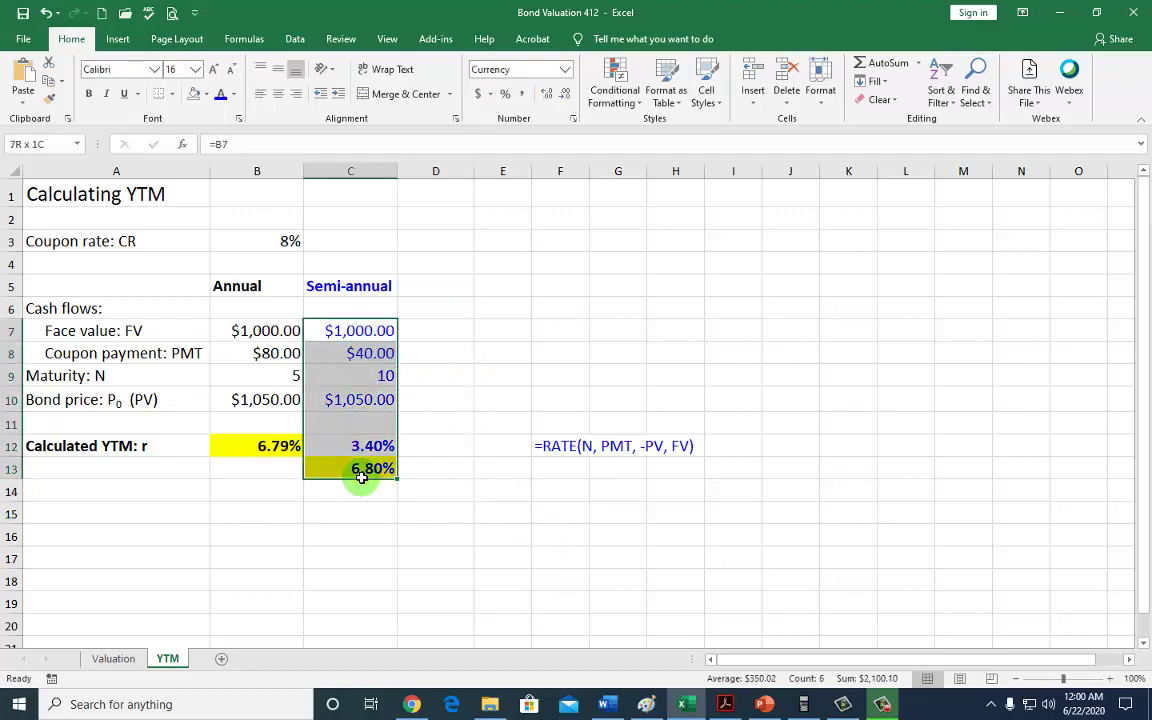
{"action": "left_click_drag", "start_coordinate": [265, 491], "coordinate": [283, 524]}
{"action": "left_click", "coordinate": [283, 524]}
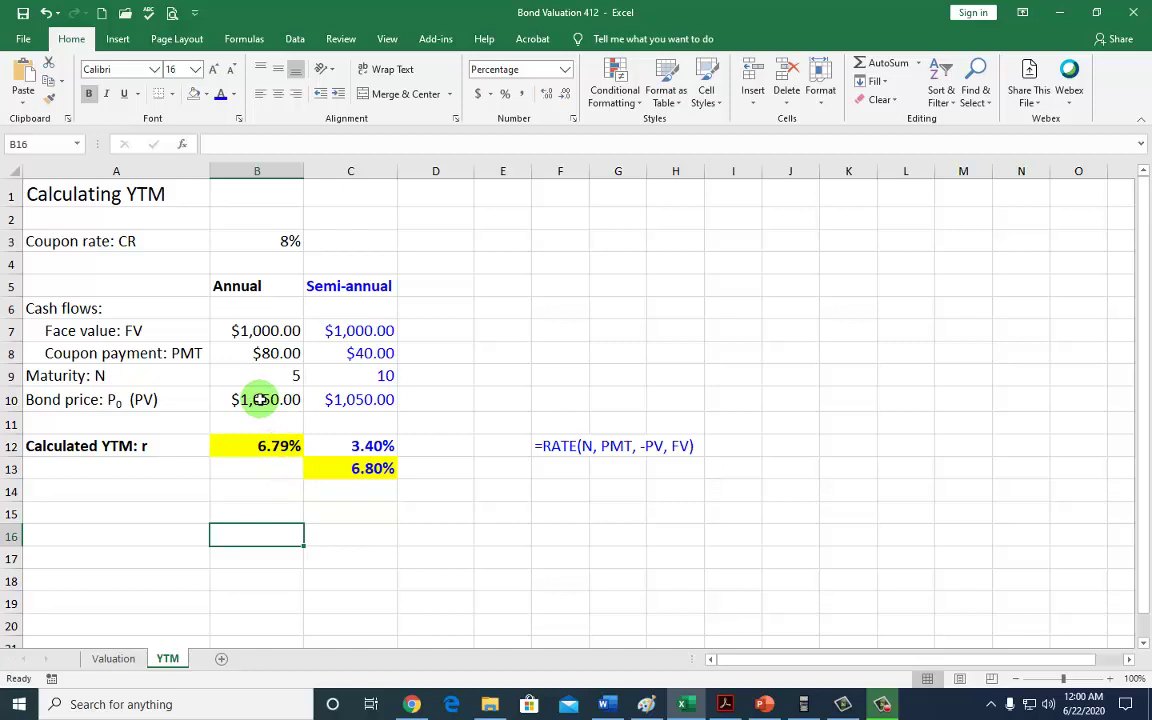
{"action": "left_click", "coordinate": [260, 400]}
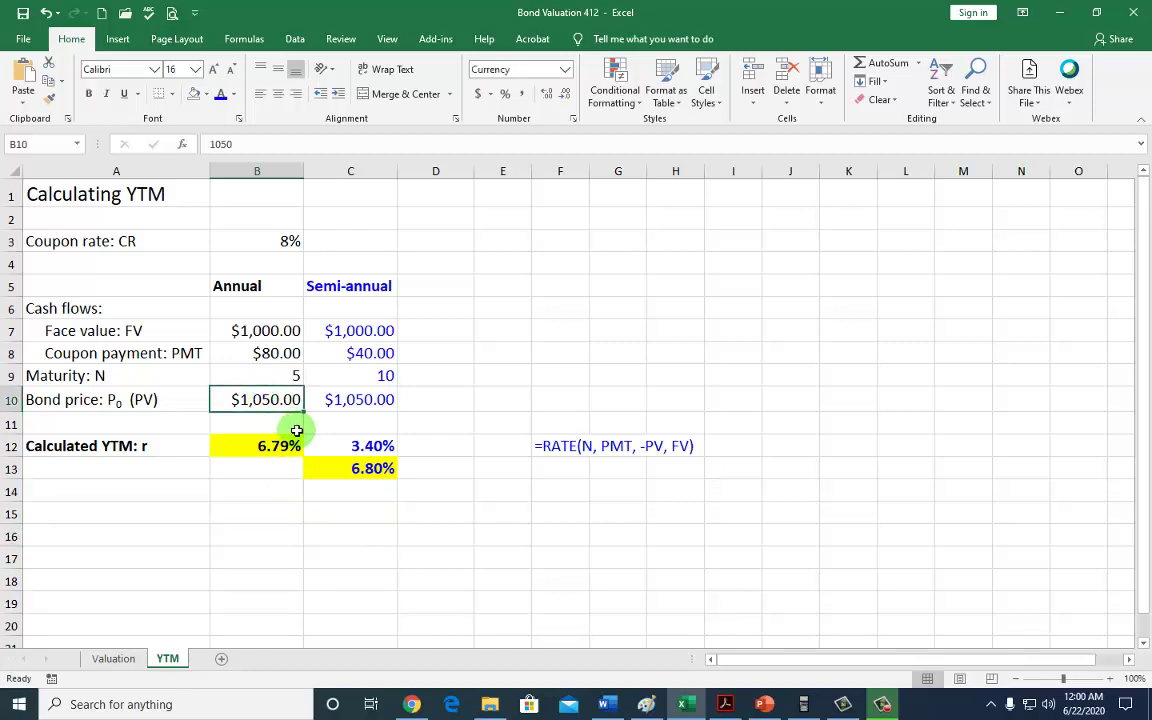
{"action": "left_click", "coordinate": [265, 331]}
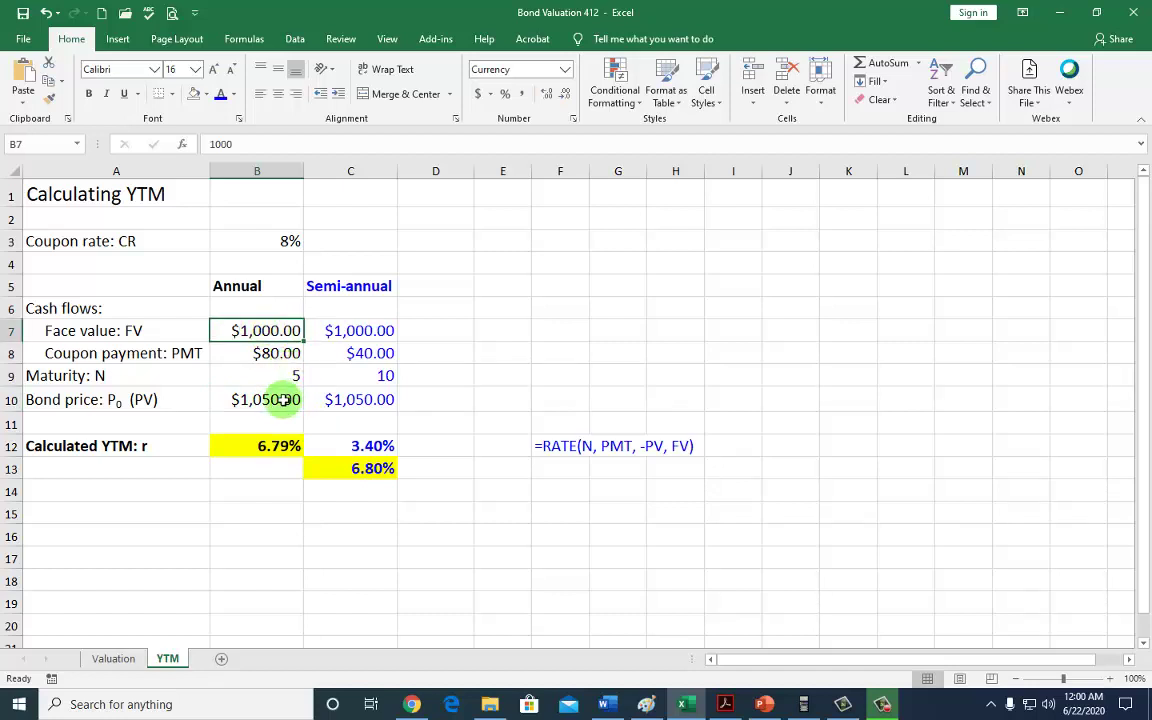
{"action": "left_click", "coordinate": [282, 401]}
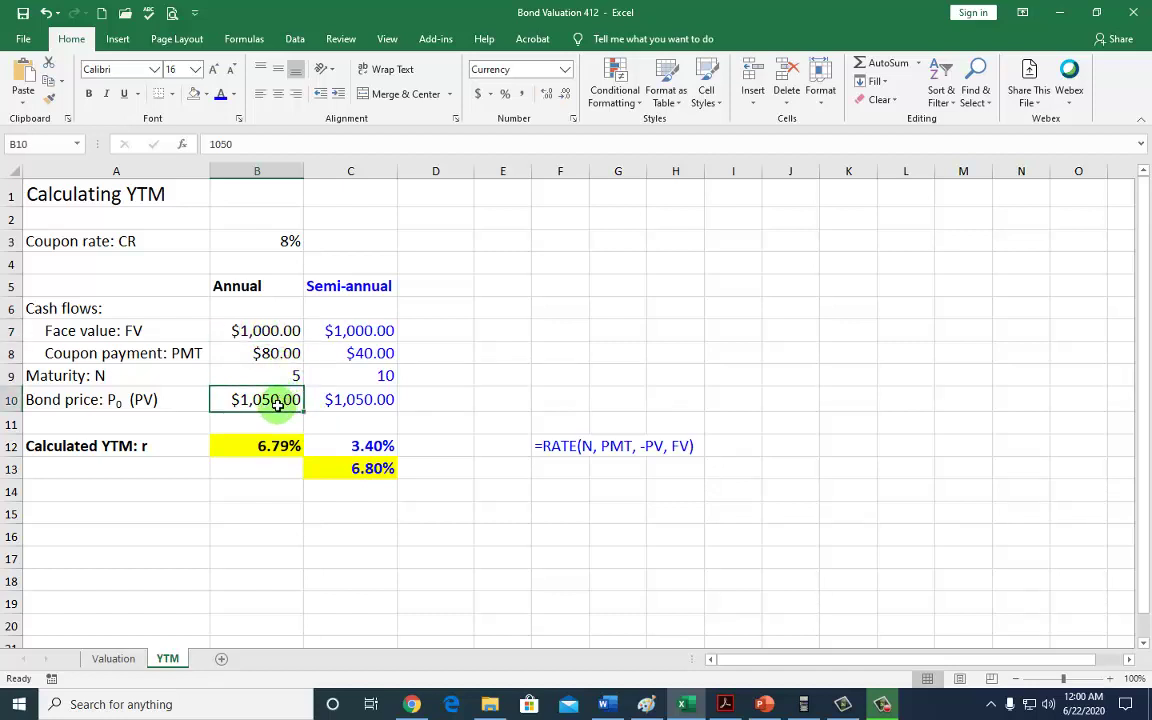
{"action": "left_click", "coordinate": [288, 241]}
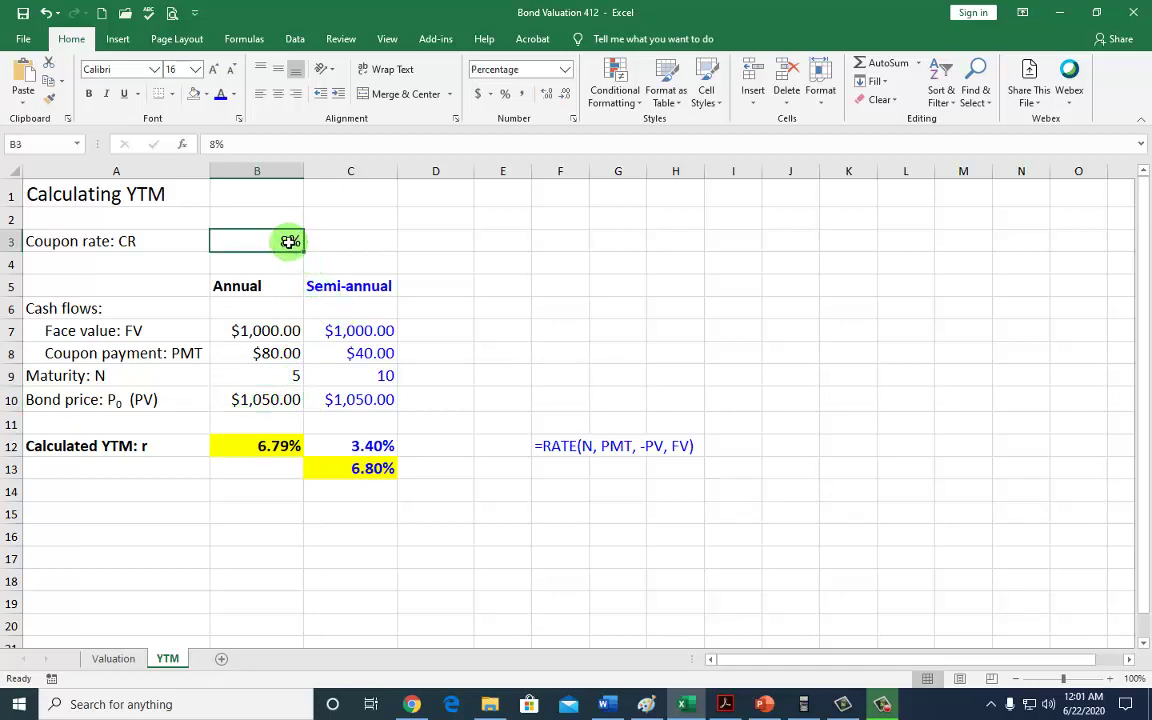
{"action": "left_click", "coordinate": [345, 466]}
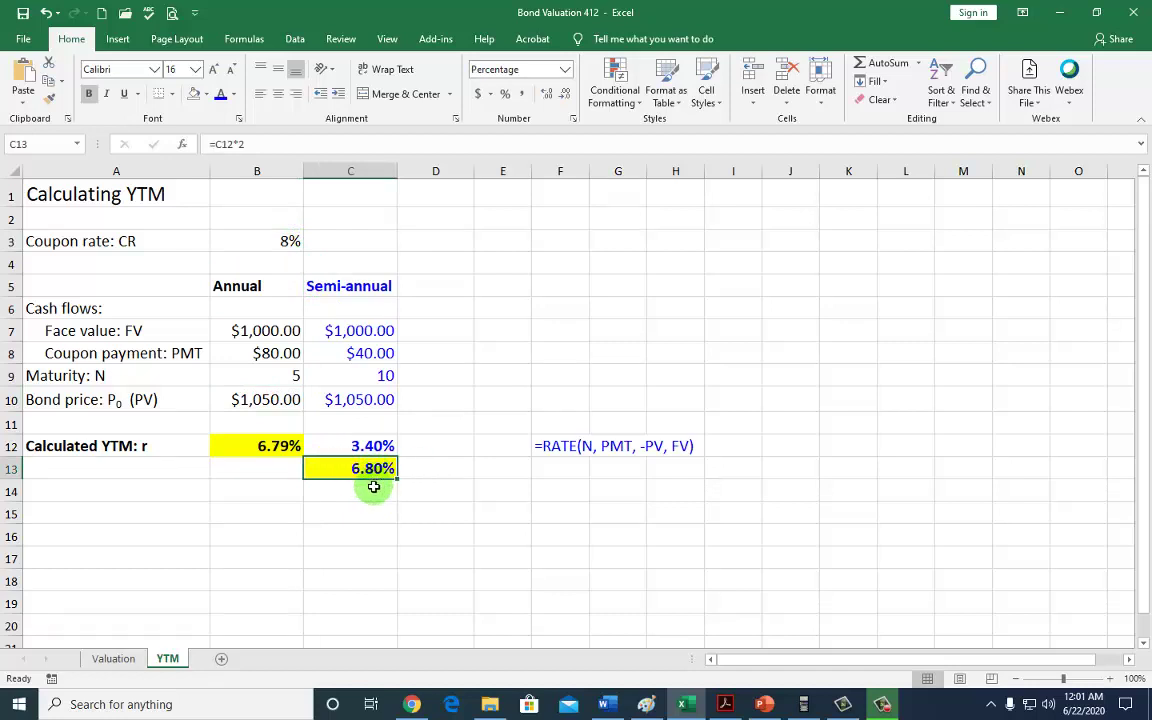
{"action": "left_click", "coordinate": [268, 402]}
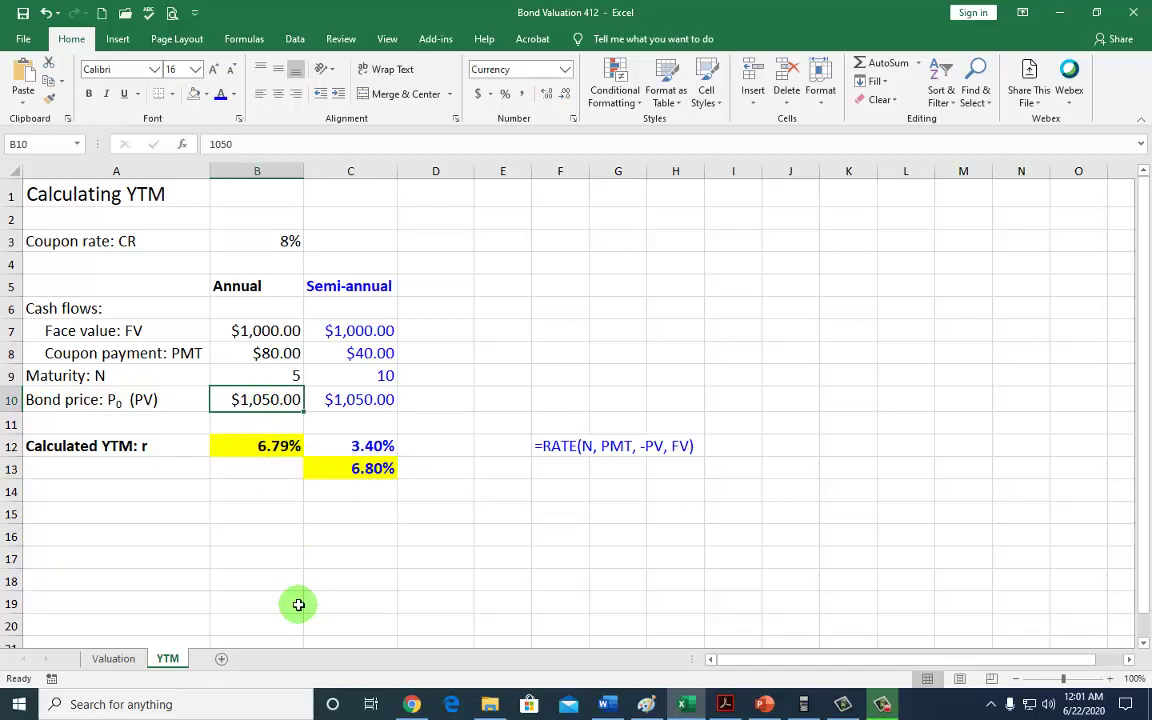
- Change the bond price in B10 to 880 and compare the 11.20% YTM with the 8% coupon rate
{"action": "type", "text": "88"}
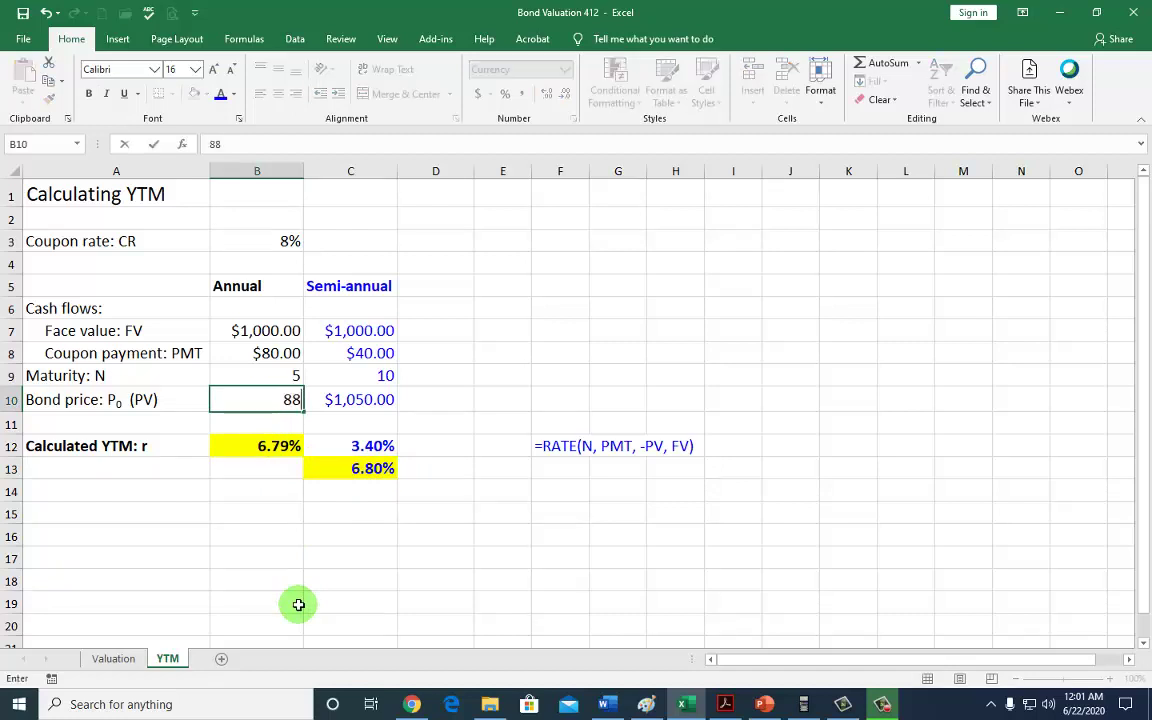
{"action": "key", "text": "Return"}
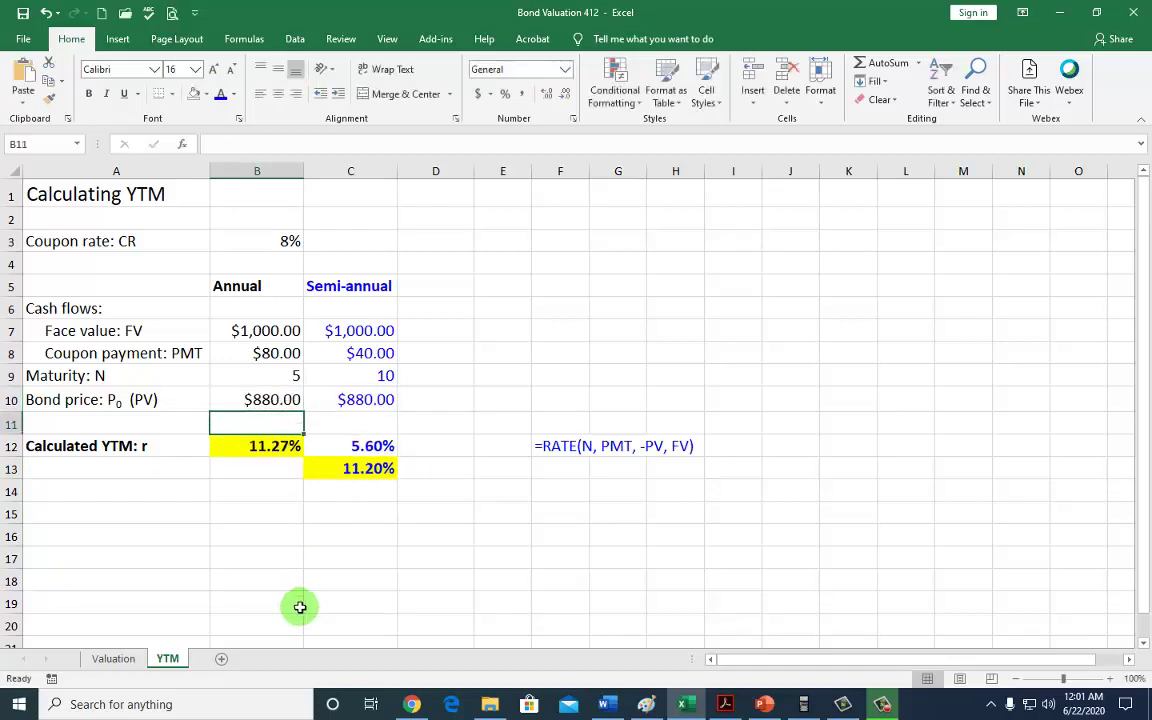
{"action": "left_click", "coordinate": [357, 468]}
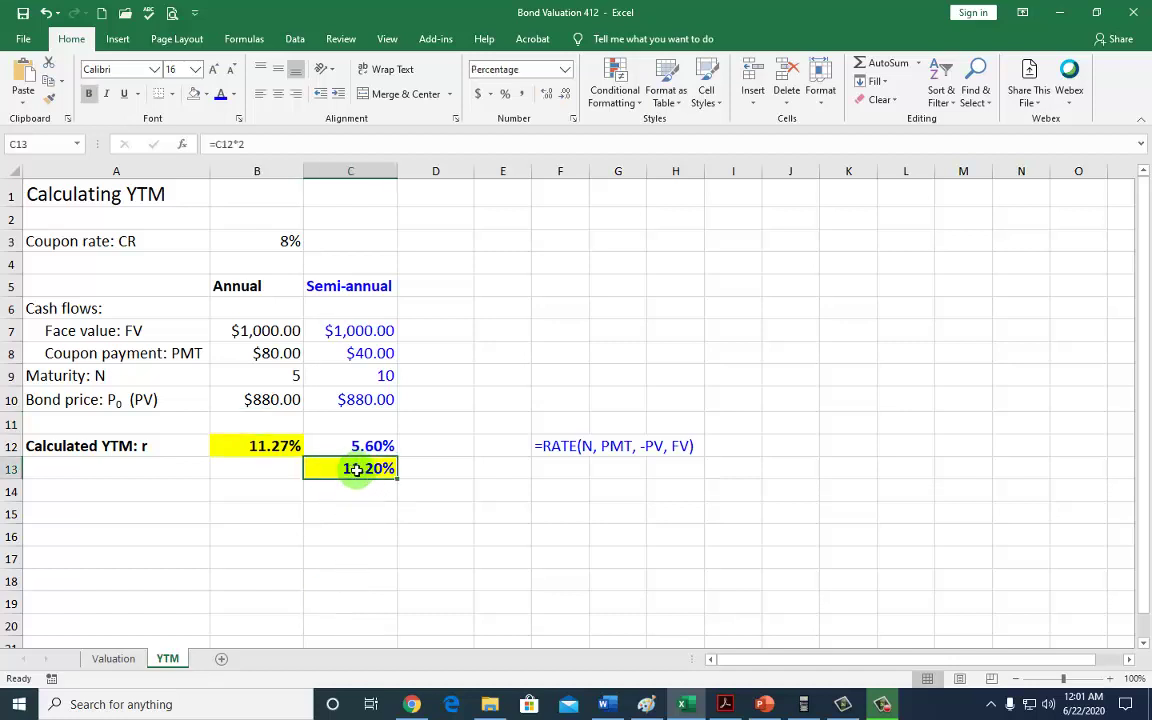
{"action": "left_click", "coordinate": [289, 241]}
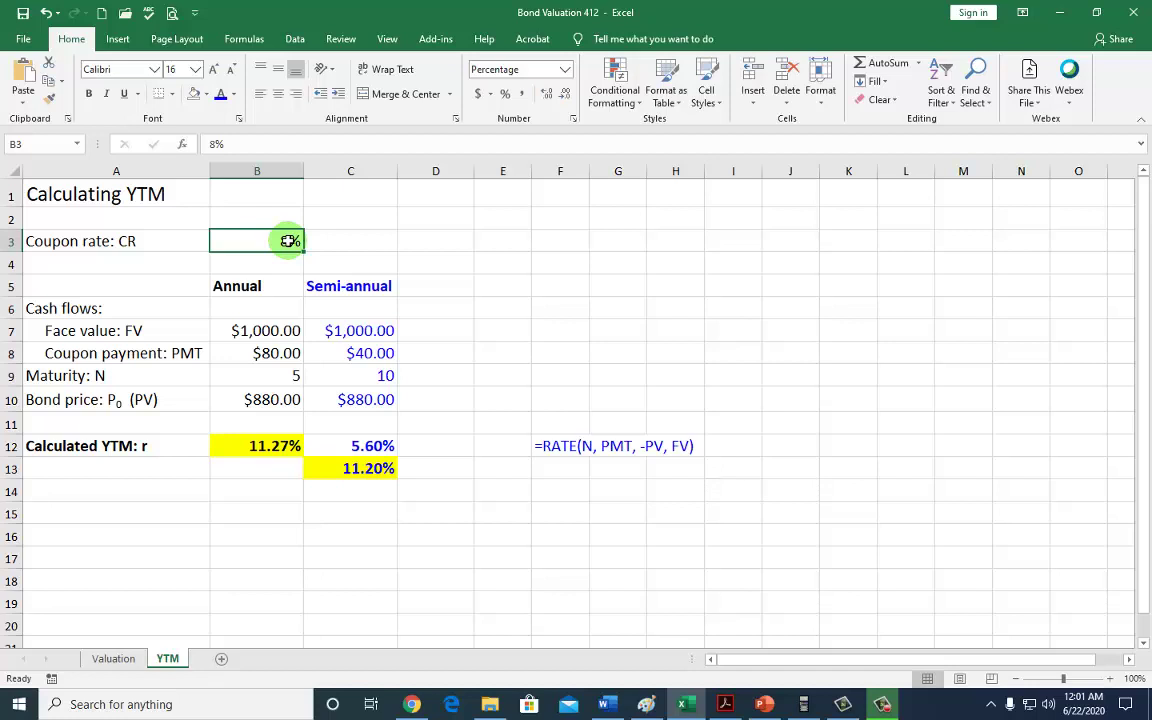
{"action": "left_click", "coordinate": [267, 355]}
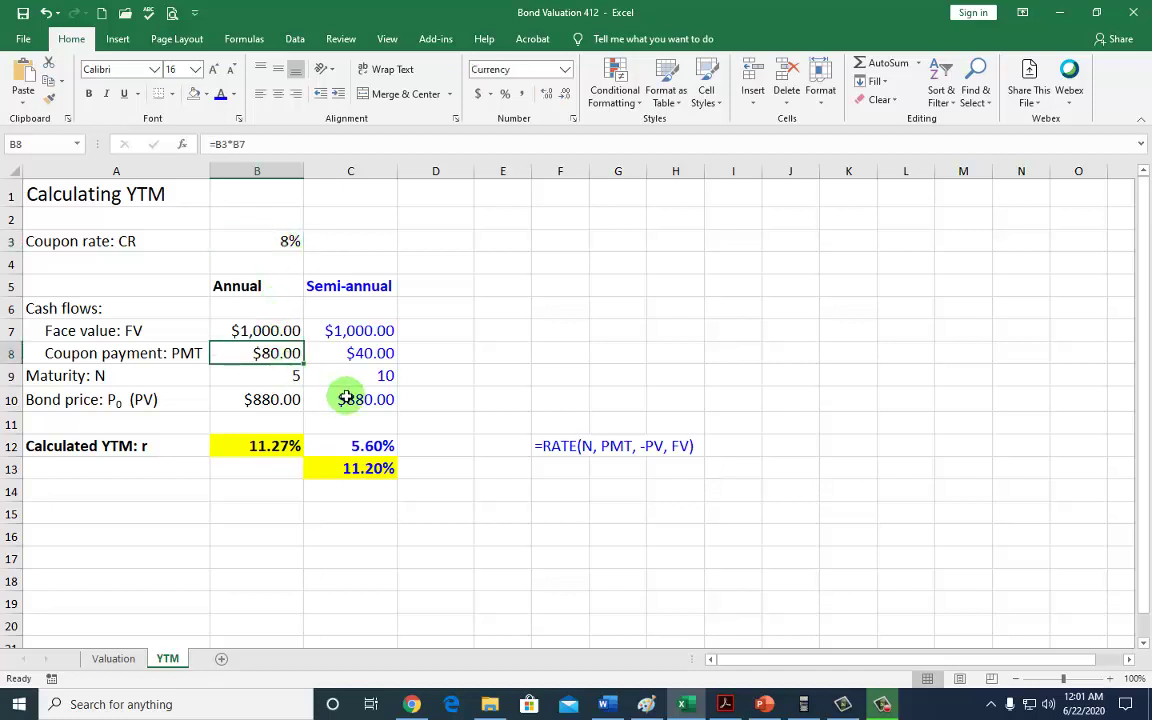
- Set the bond price to 1,000, making both YTMs equal the 8.00% coupon rate
{"action": "left_click", "coordinate": [268, 399]}
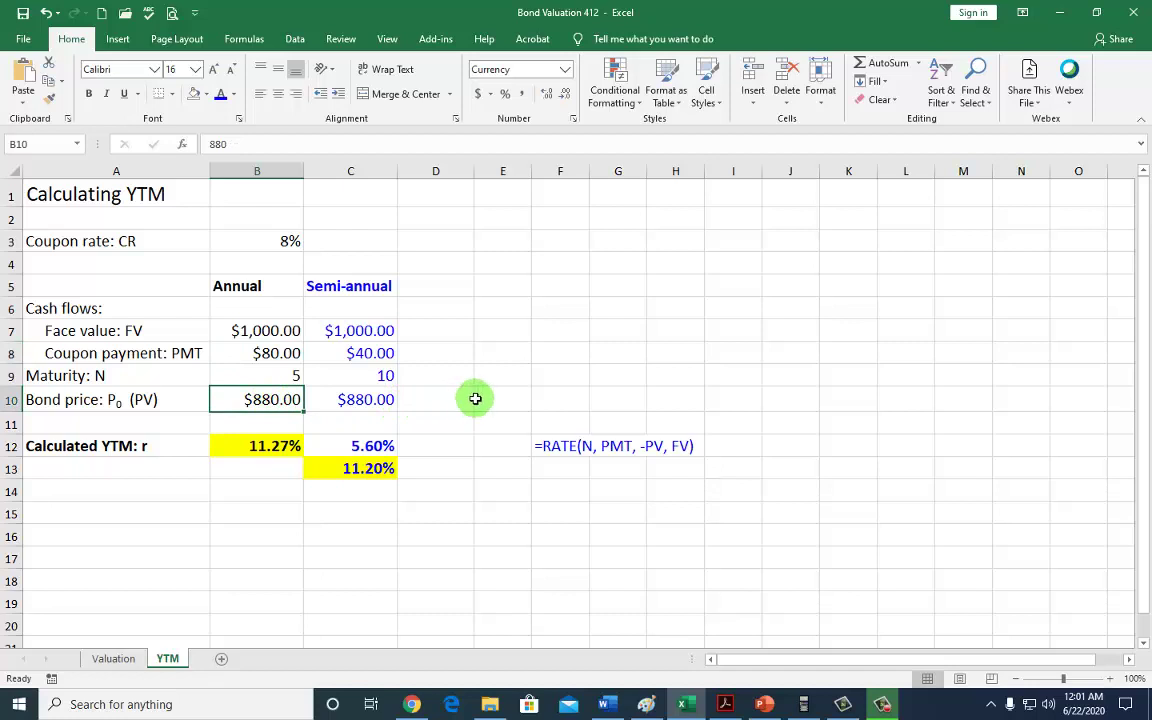
{"action": "type", "text": "10"}
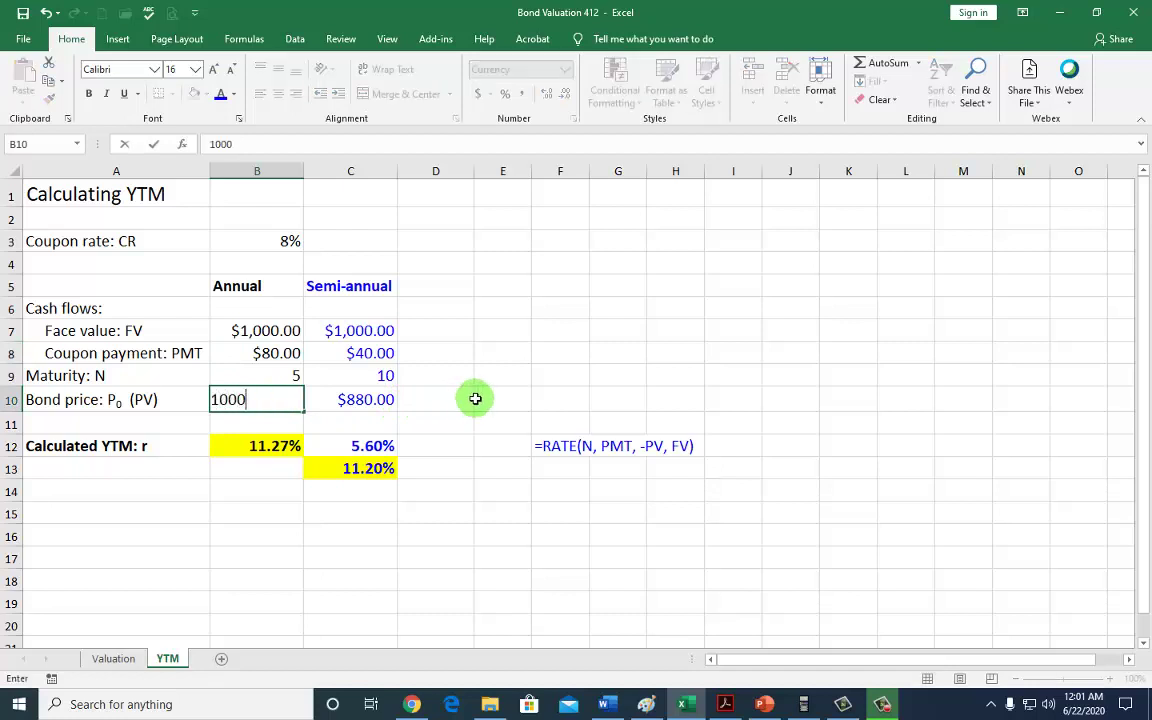
{"action": "key", "text": "Return"}
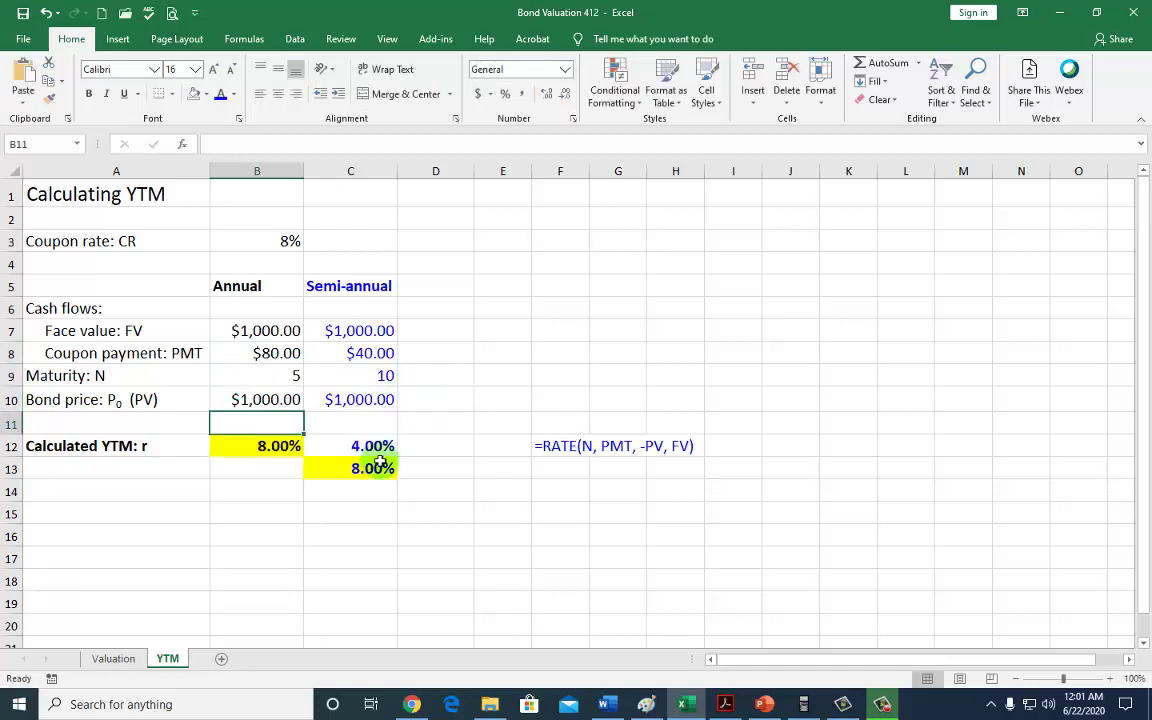
{"action": "left_click", "coordinate": [380, 462]}
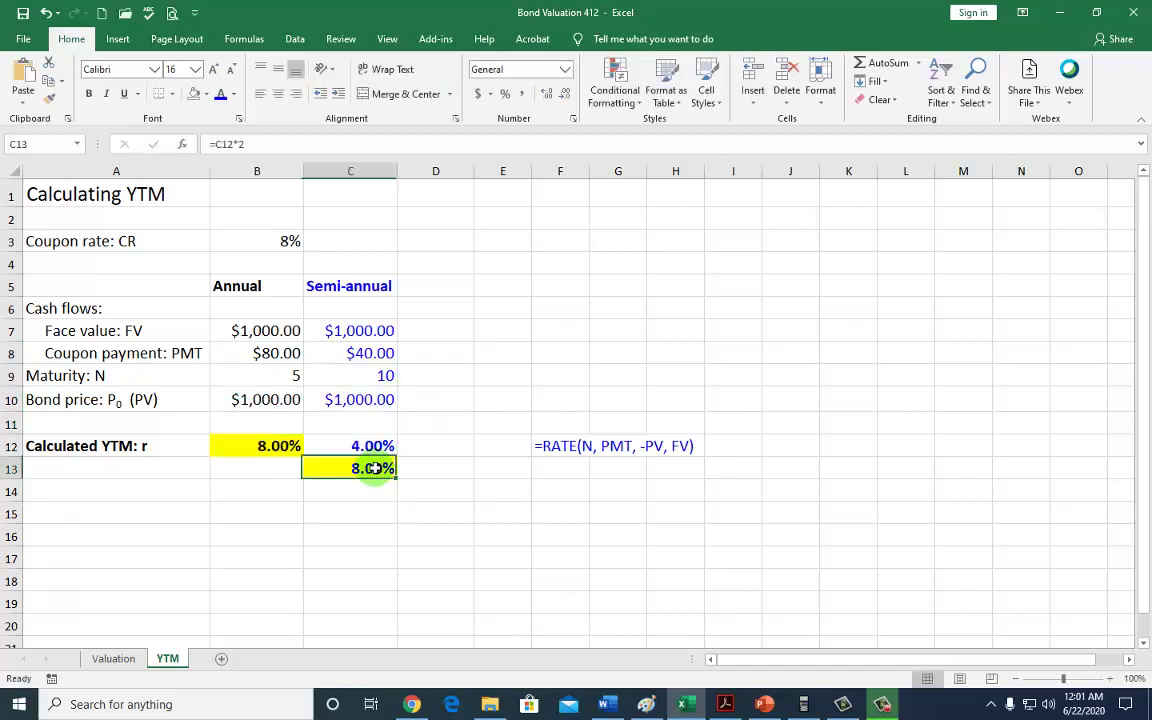
{"action": "left_click", "coordinate": [285, 239]}
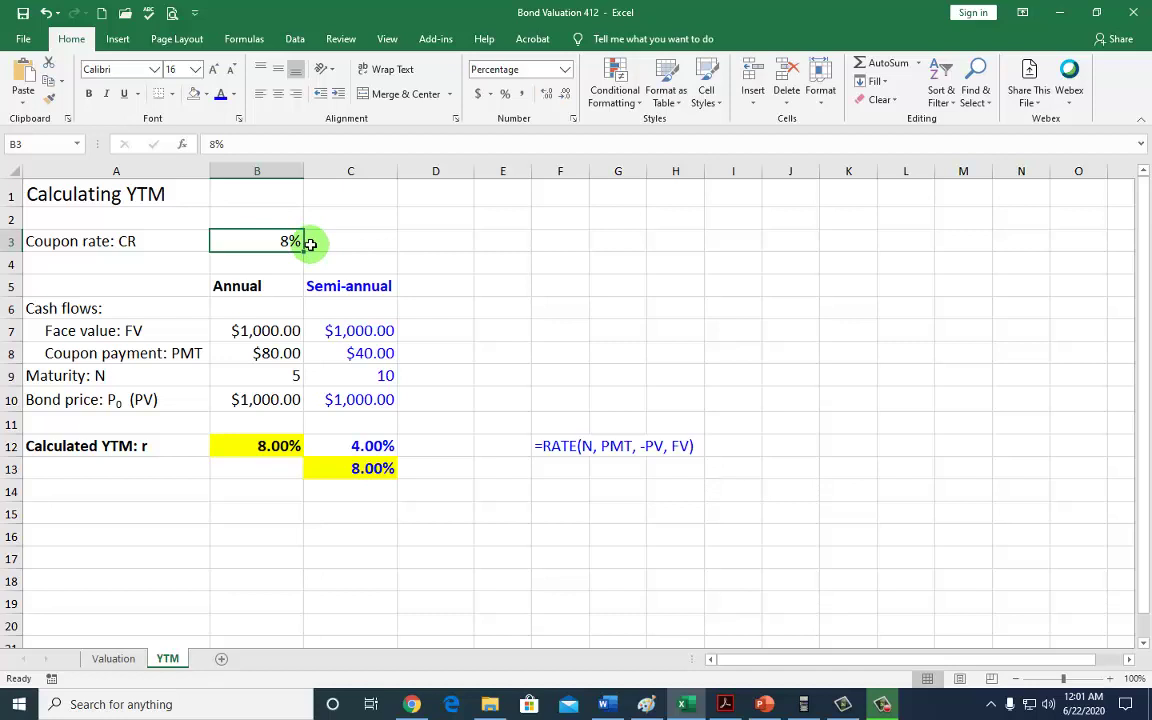
{"action": "left_click", "coordinate": [250, 400]}
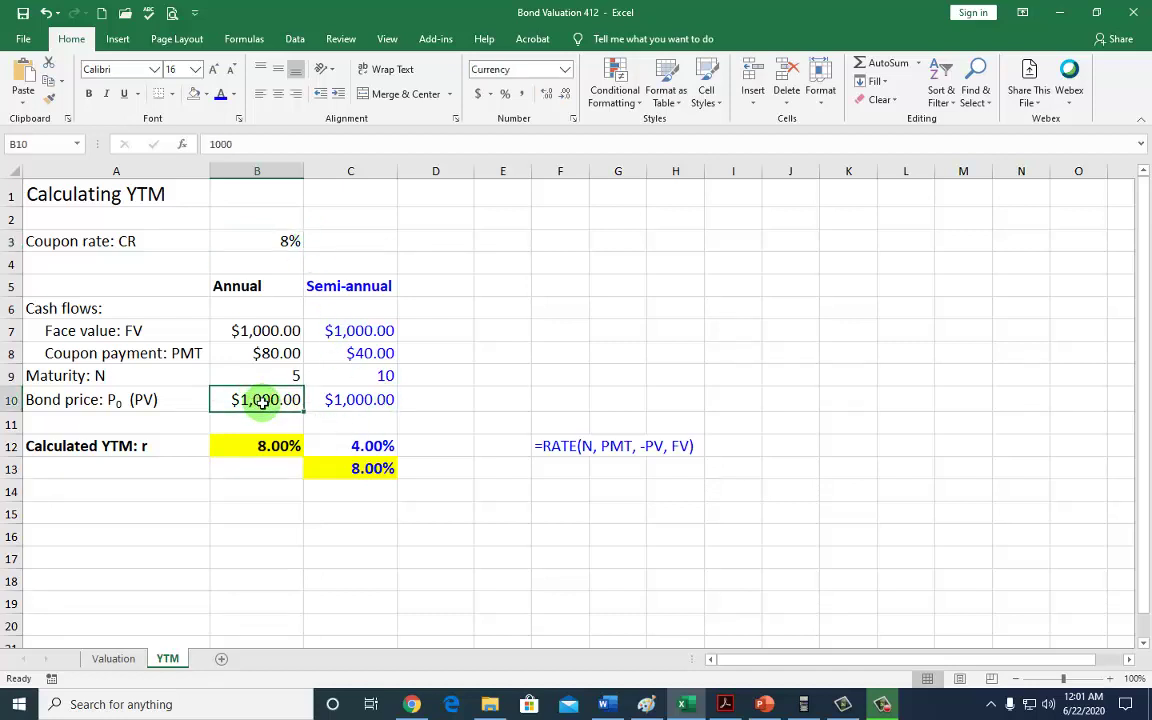
{"action": "left_click", "coordinate": [285, 375]}
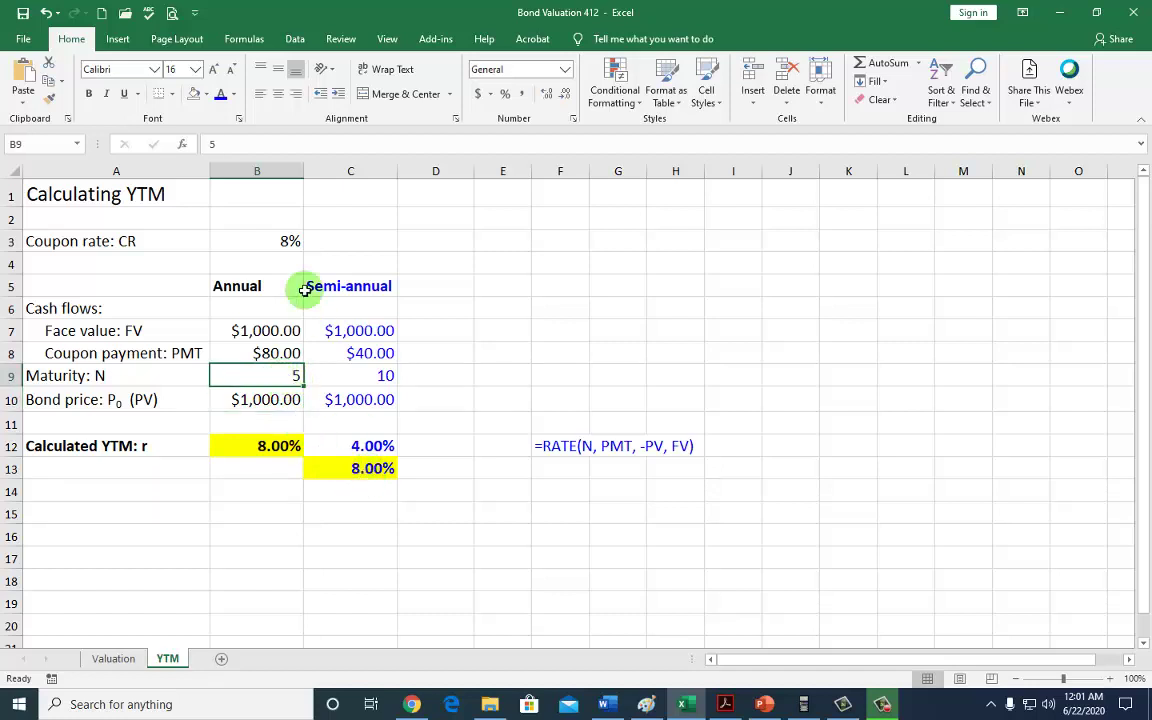
{"action": "left_click", "coordinate": [372, 467]}
{"action": "left_click", "coordinate": [290, 239]}
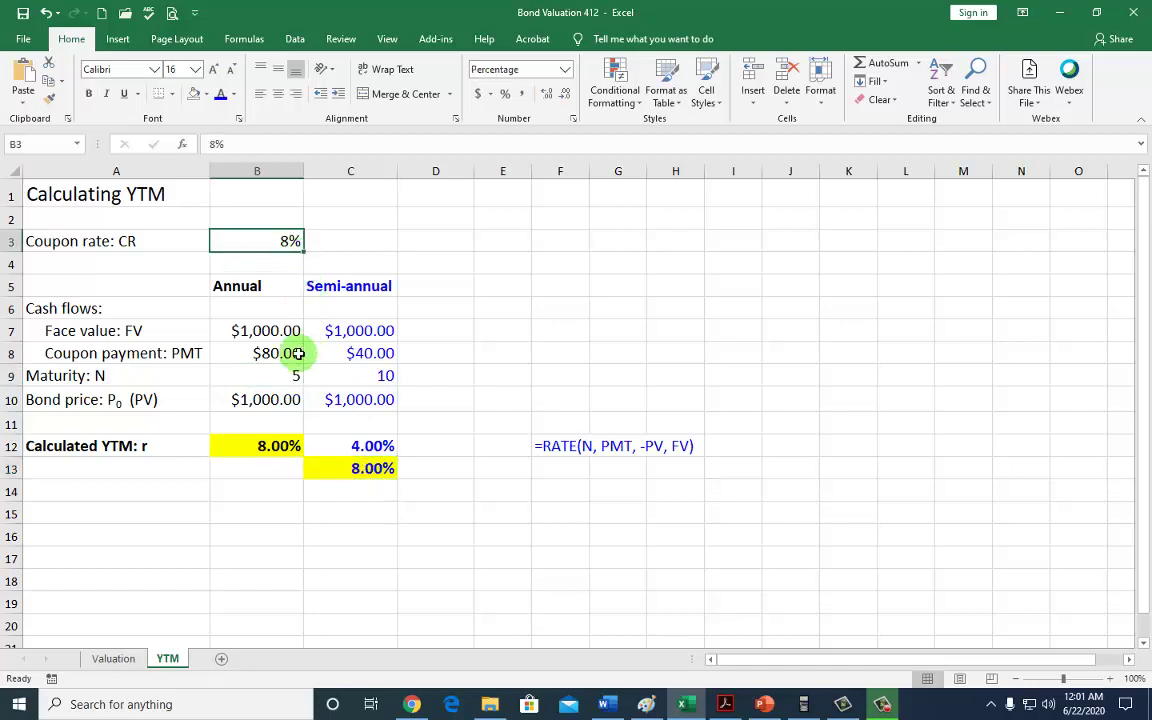
{"action": "left_click", "coordinate": [288, 376]}
{"action": "type", "text": "1"}
{"action": "key", "text": "Return"}
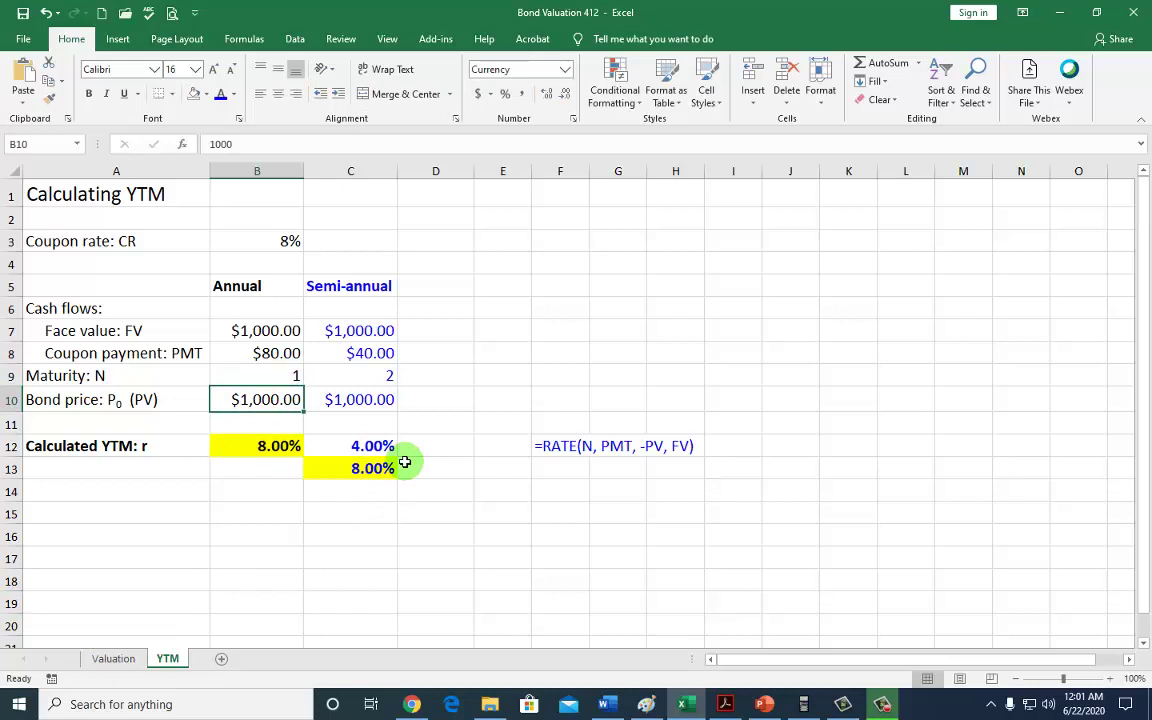
{"action": "left_click", "coordinate": [260, 376]}
{"action": "type", "text": "1"}
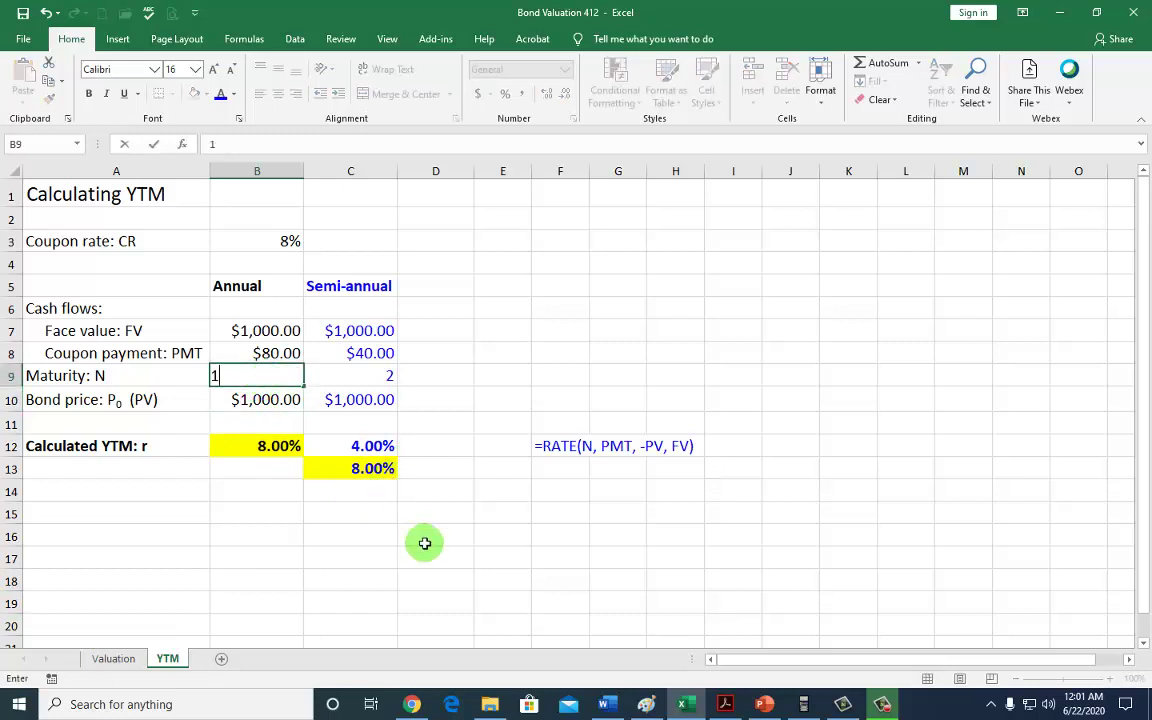
{"action": "key", "text": "Return"}
{"action": "left_click", "coordinate": [378, 472]}
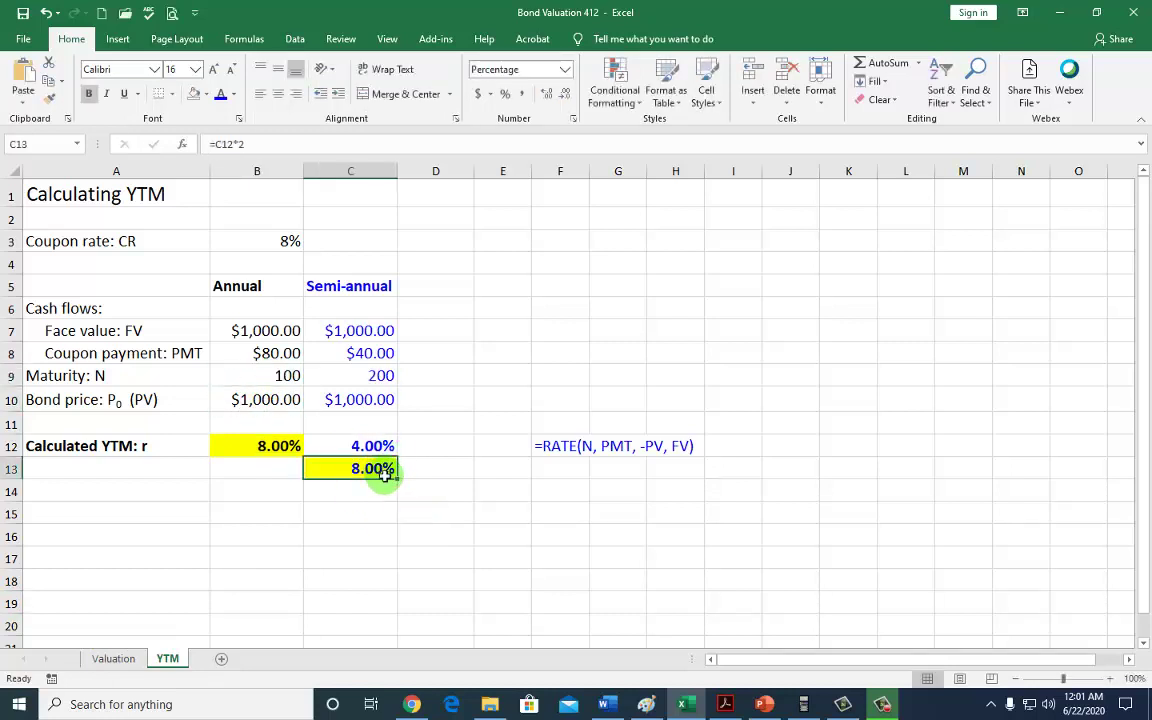
{"action": "left_click", "coordinate": [288, 374]}
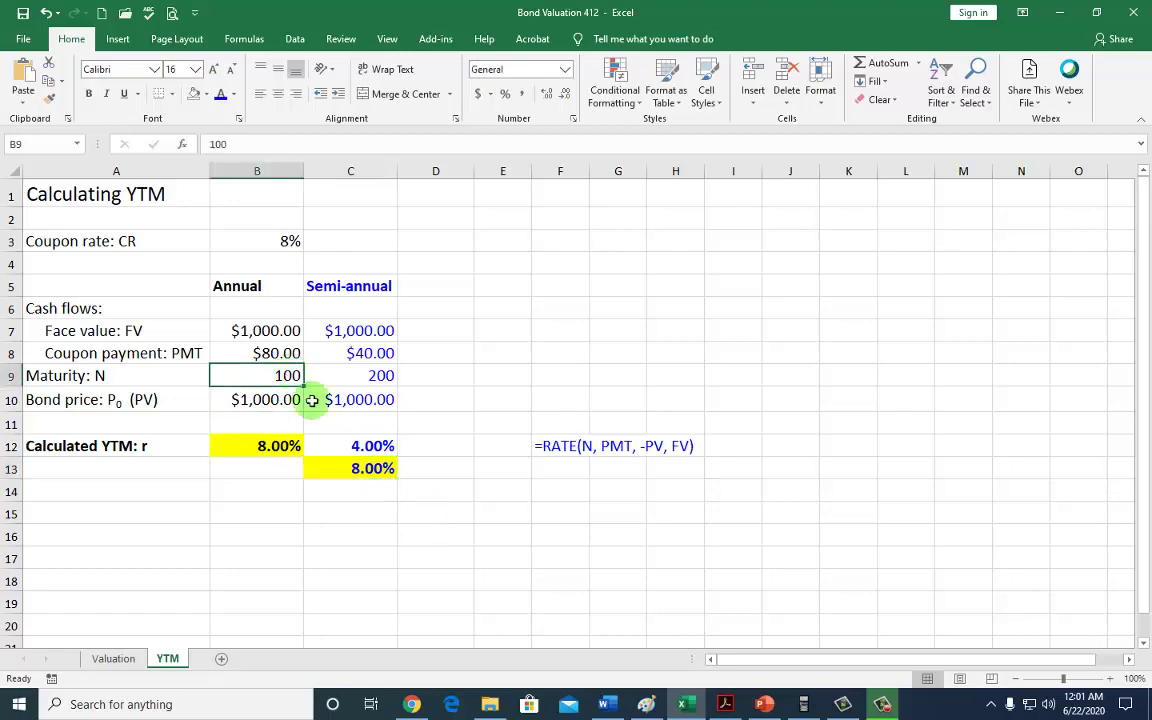
{"action": "type", "text": "5"}
{"action": "key", "text": "Return"}
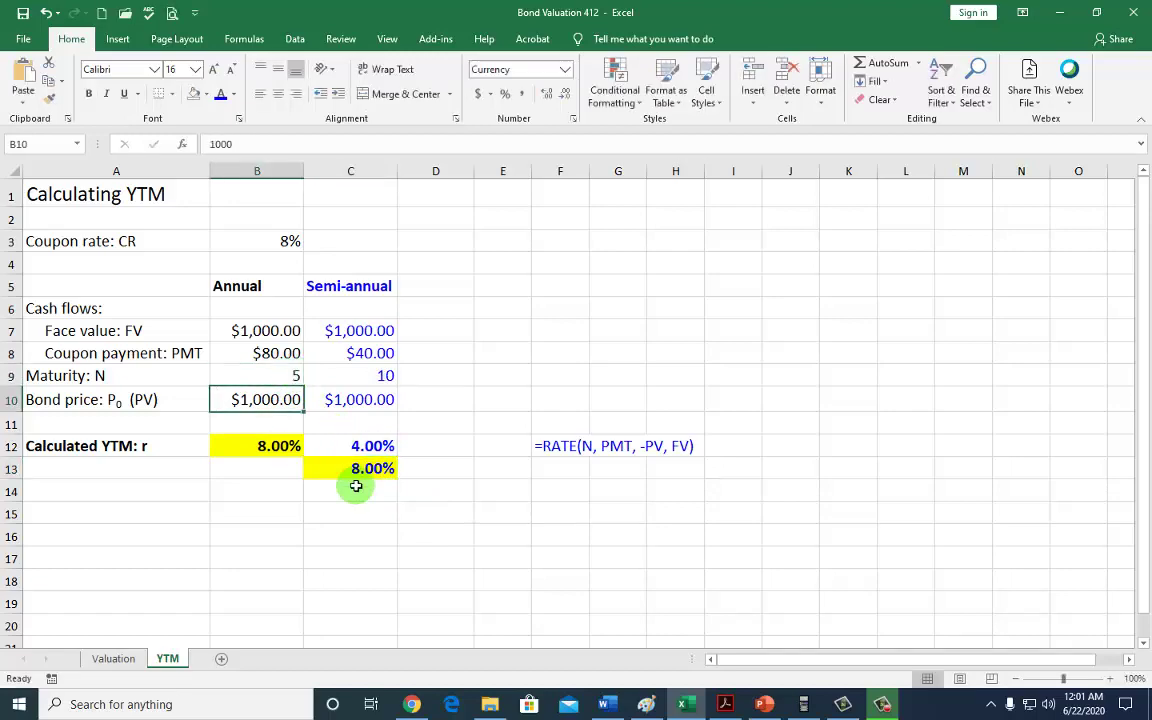